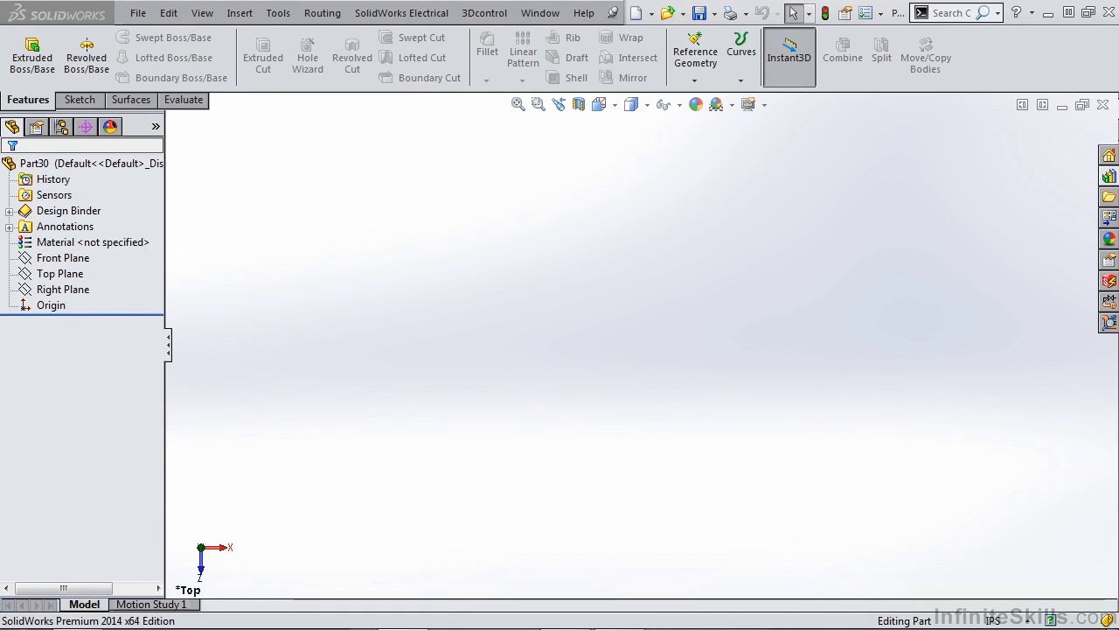
Start a new sketch on the Top Plane.
{"action": "left_click", "coordinate": [60, 274]}
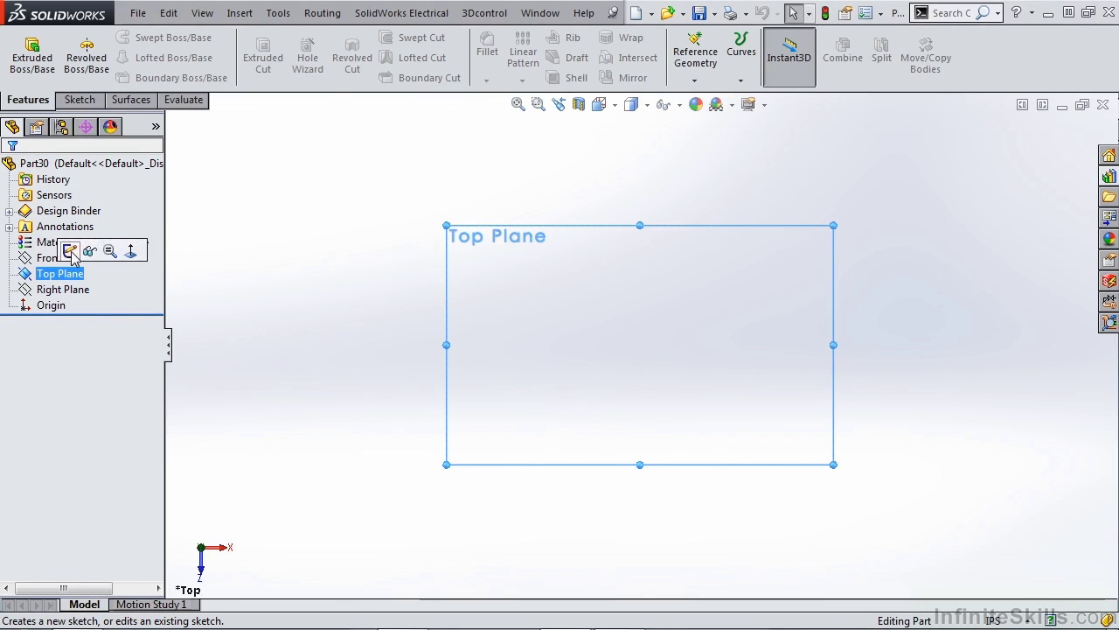
{"action": "left_click", "coordinate": [75, 254]}
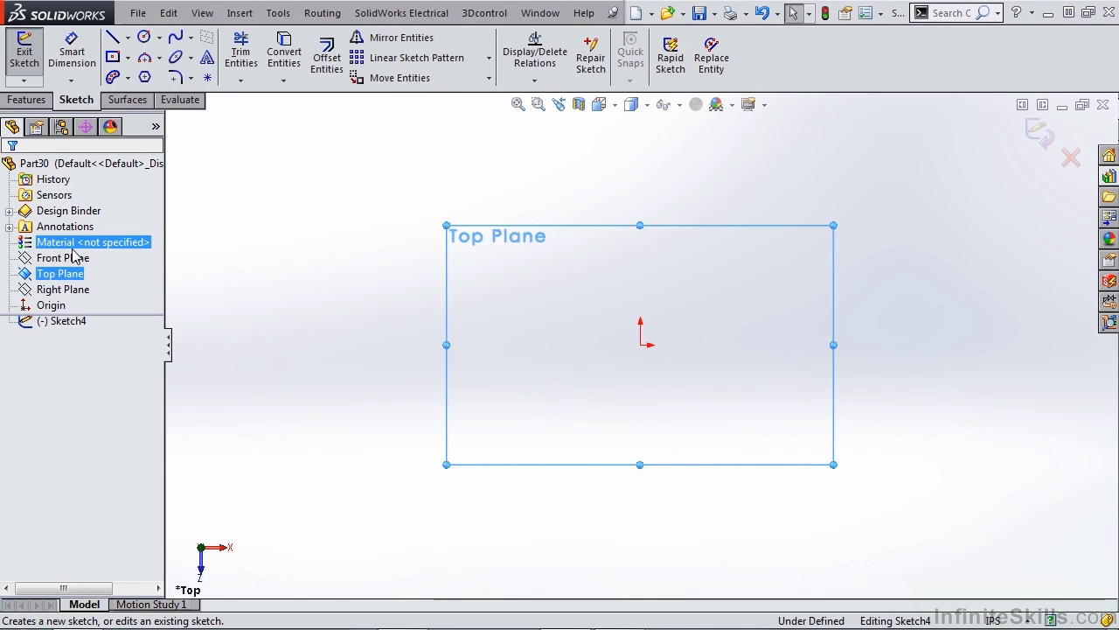
{"action": "left_click", "coordinate": [230, 268]}
Try an explicit equation-driven curve of sin(x) from x1 = 0 to x2 = 10, and cancel it.
{"action": "left_click", "coordinate": [191, 39]}
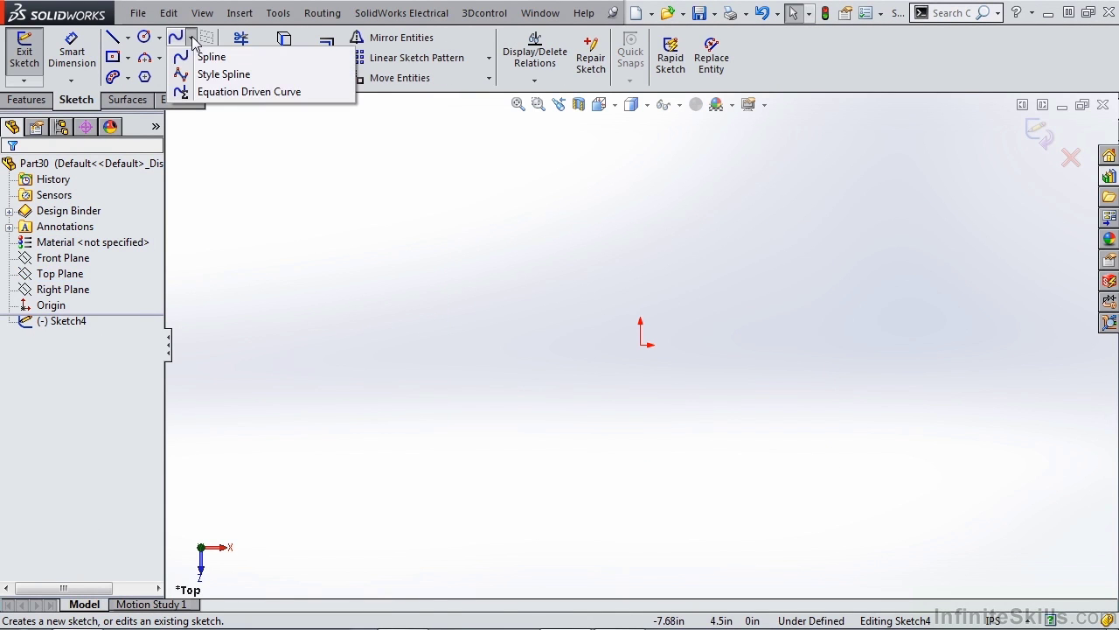
{"action": "left_click", "coordinate": [224, 92]}
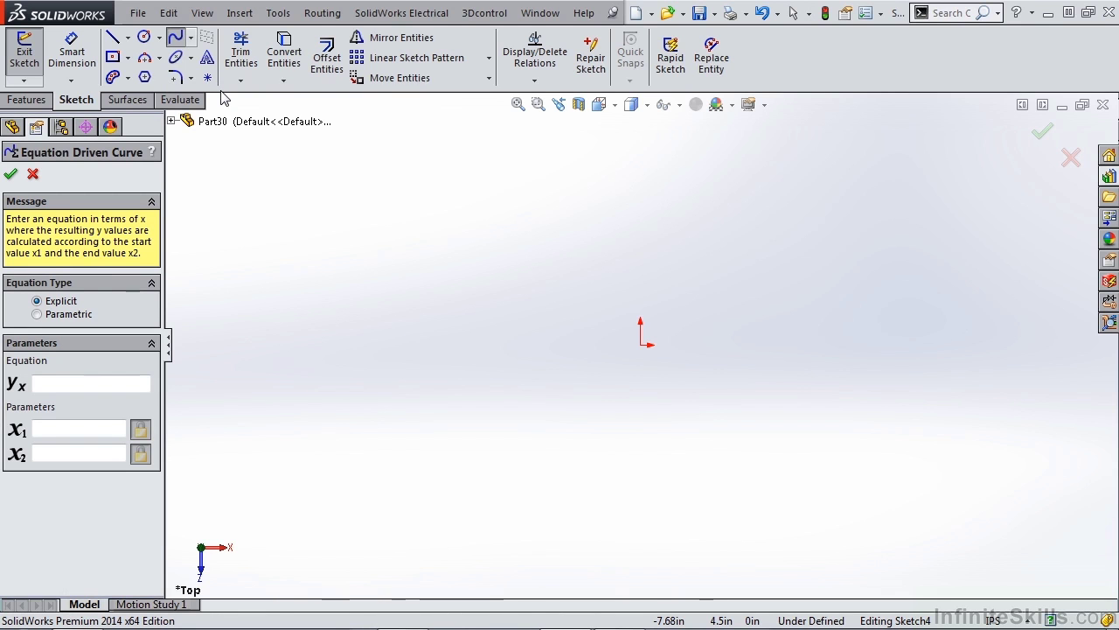
{"action": "left_click", "coordinate": [48, 316]}
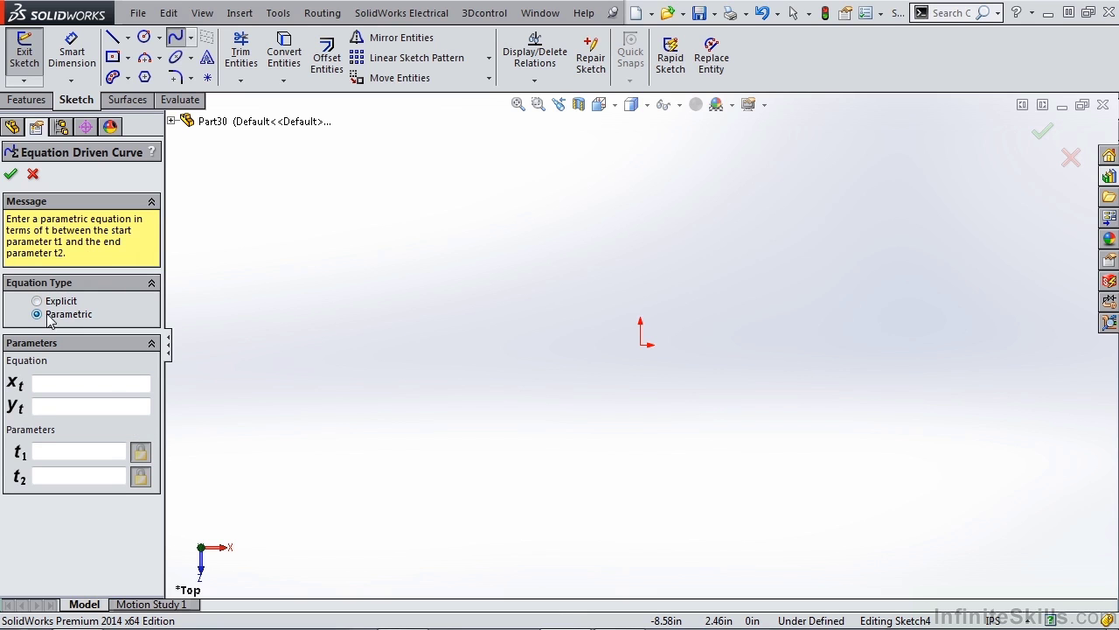
{"action": "left_click", "coordinate": [53, 303]}
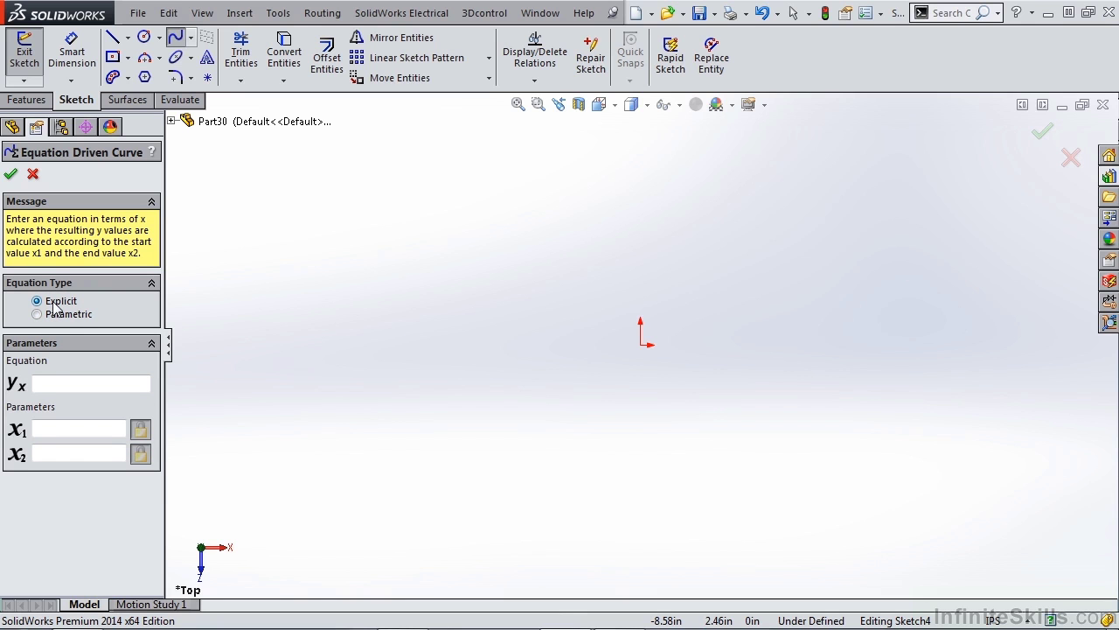
{"action": "left_click", "coordinate": [62, 386]}
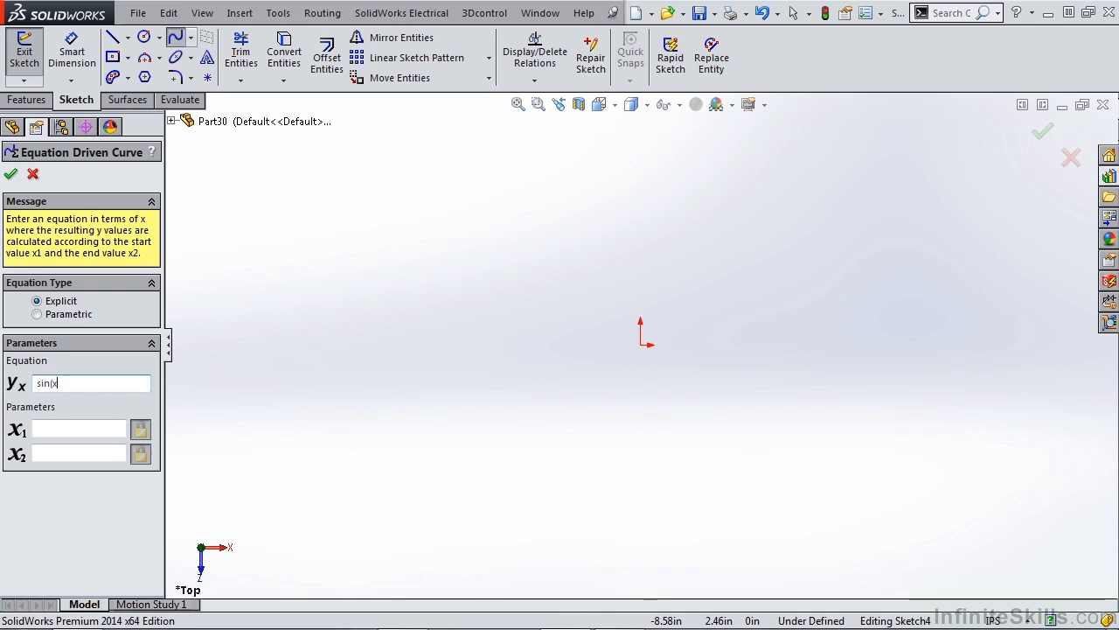
{"action": "left_click", "coordinate": [62, 431]}
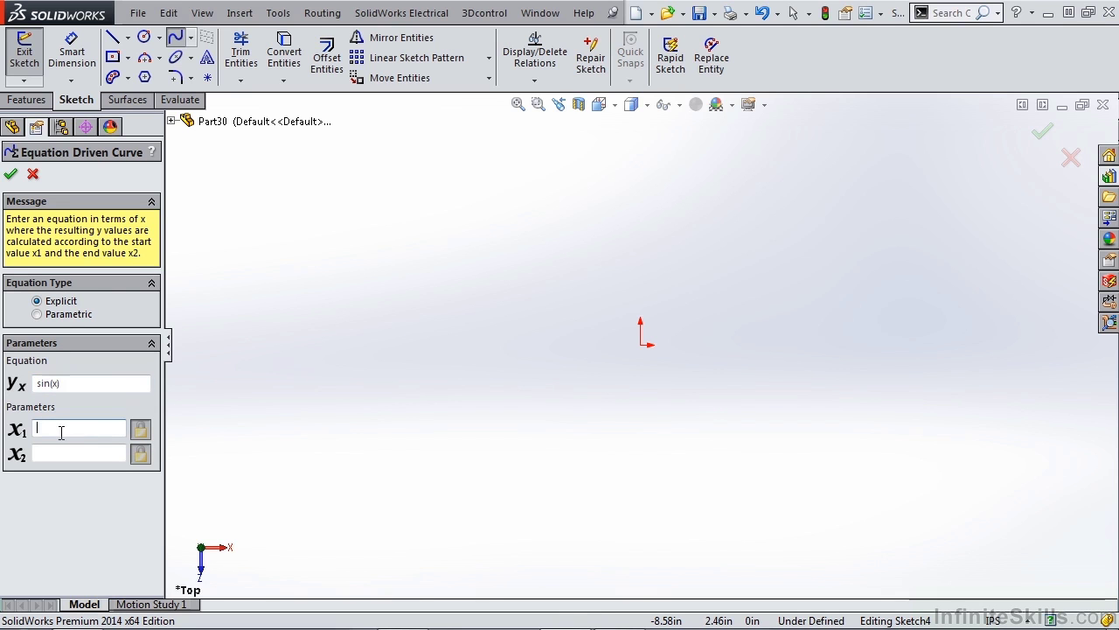
{"action": "left_click", "coordinate": [60, 454]}
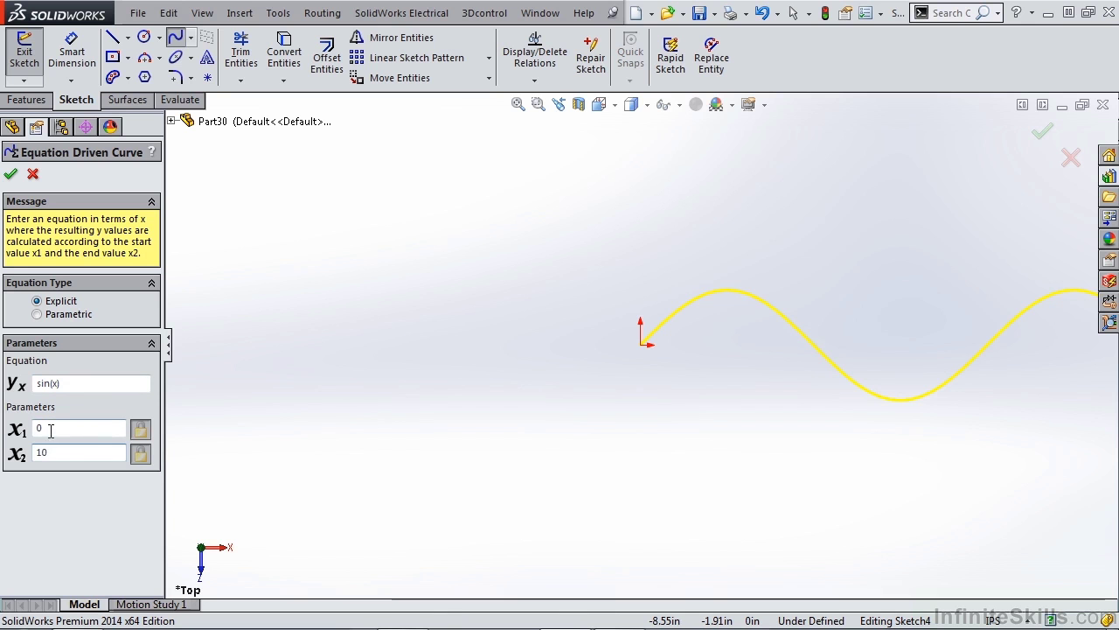
{"action": "left_click", "coordinate": [33, 173]}
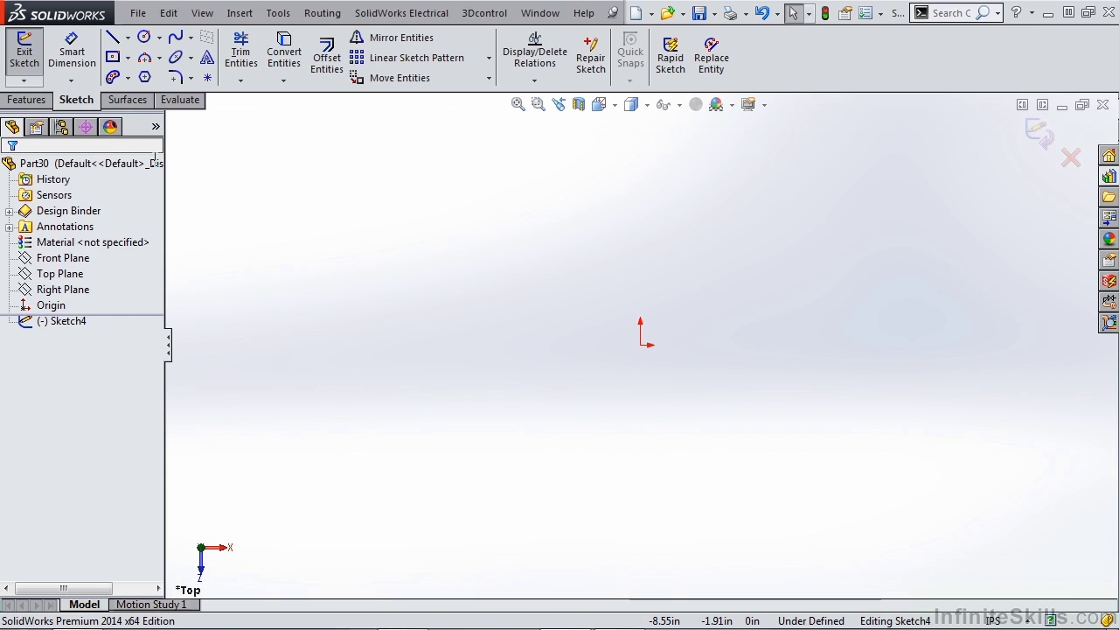
Sketch a two-point spline from the origin to a point up and to its right.
{"action": "left_click", "coordinate": [191, 38]}
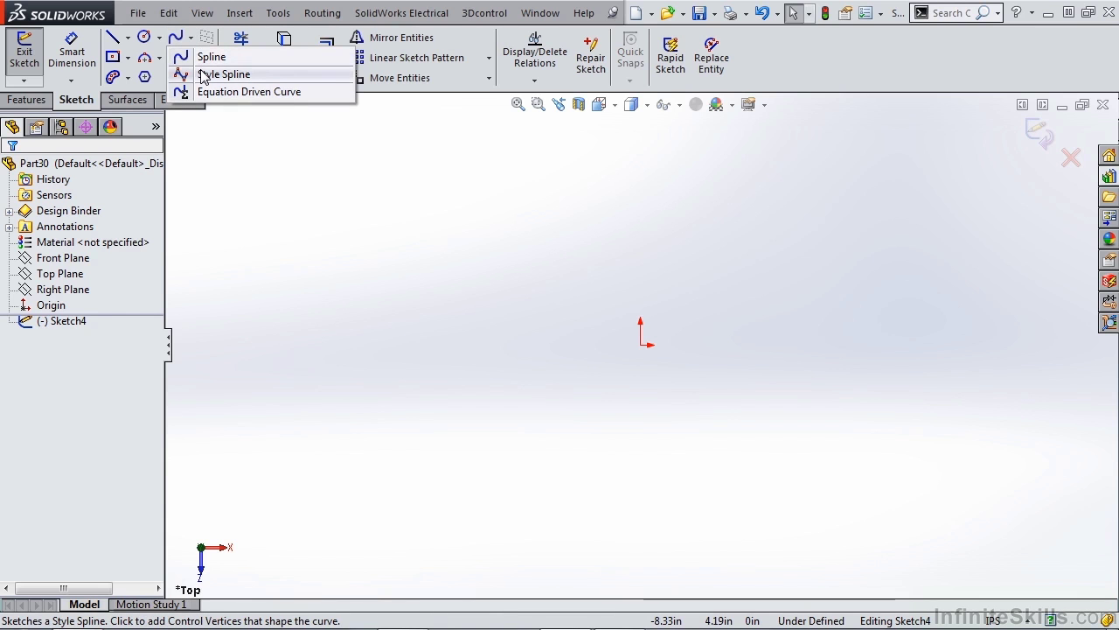
{"action": "left_click", "coordinate": [210, 57]}
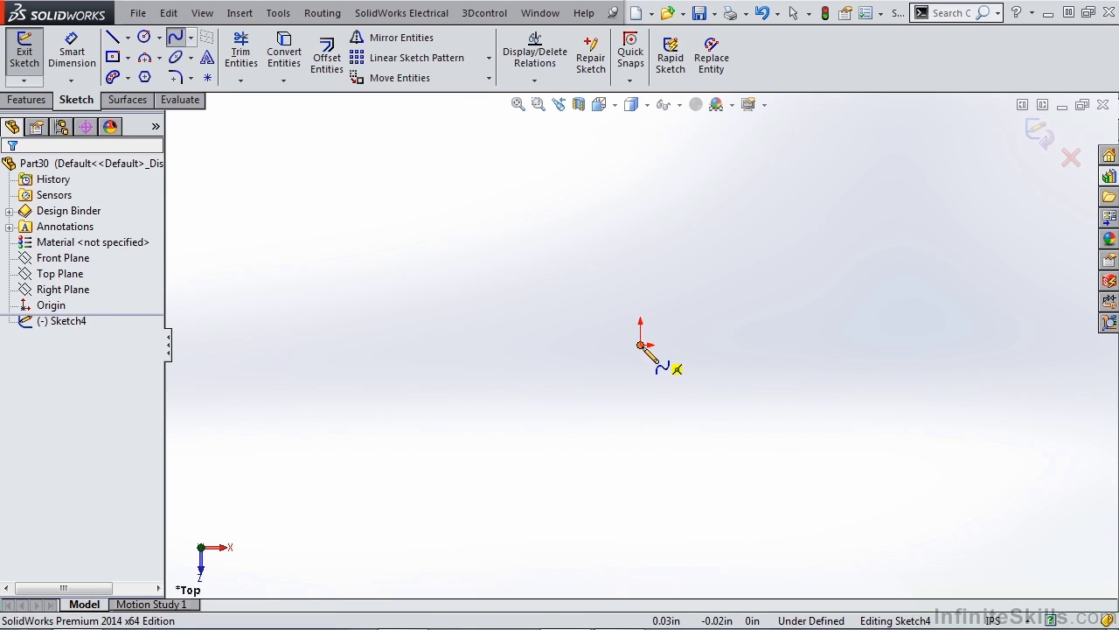
{"action": "left_click", "coordinate": [641, 345]}
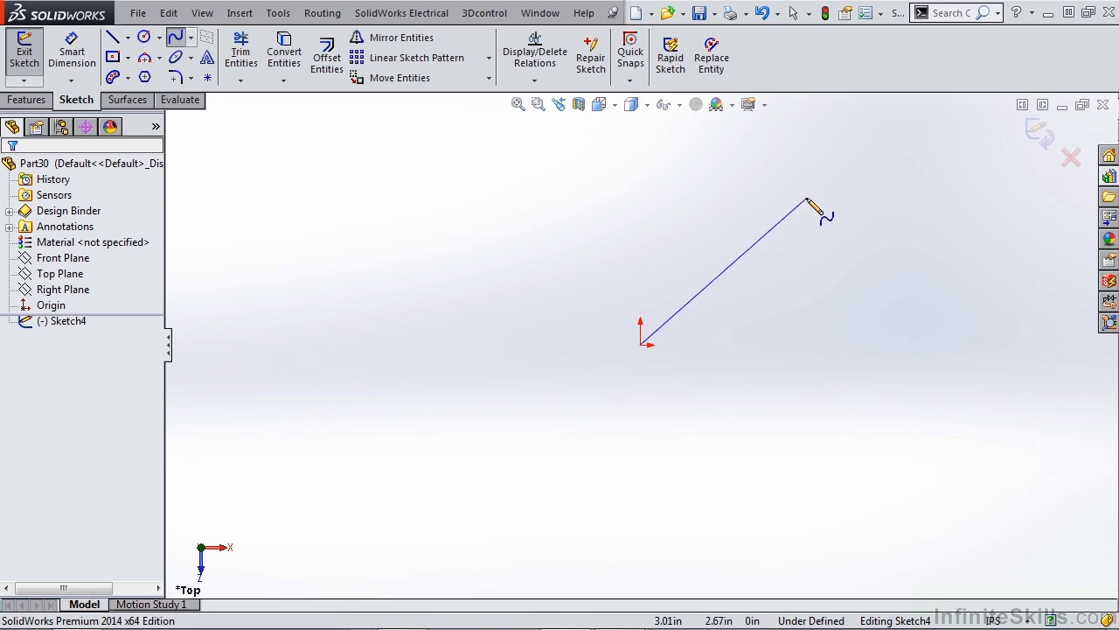
{"action": "left_click", "coordinate": [908, 232]}
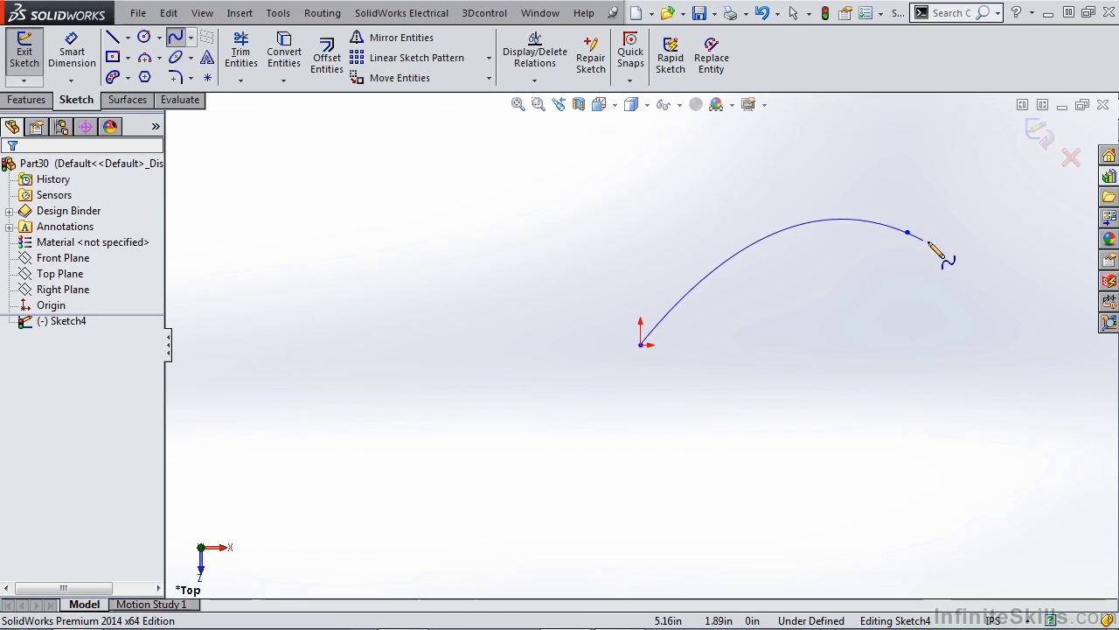
{"action": "key", "text": "Escape"}
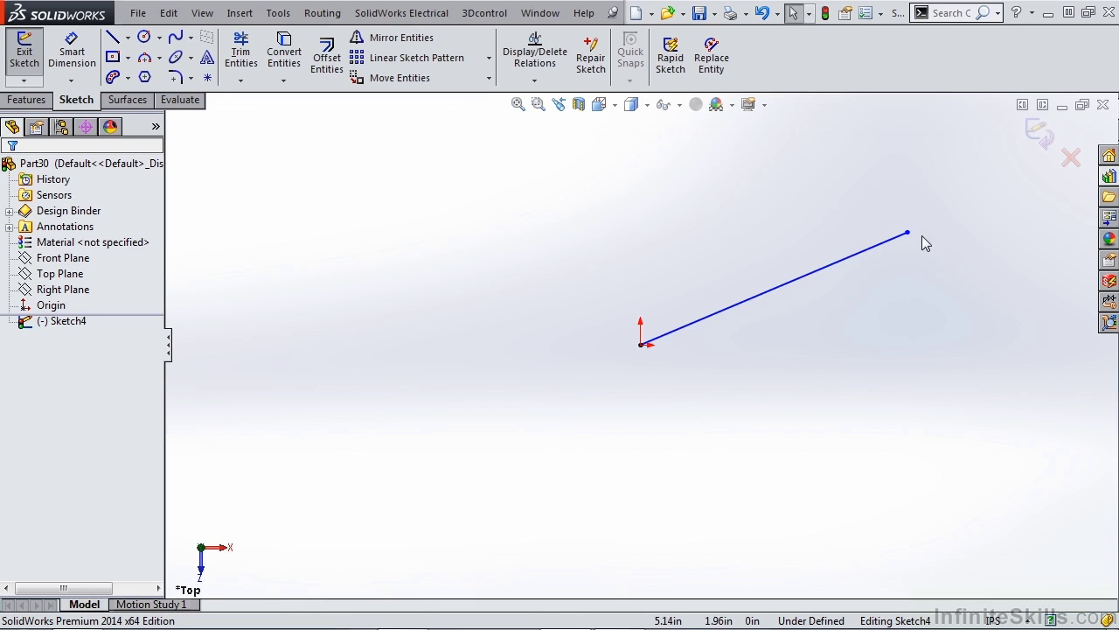
Move the spline's free endpoint to about X 5.24 in, Z -2.87 in and bow the curve upward with that endpoint's tangent handle.
{"action": "left_click_drag", "start_coordinate": [911, 232], "coordinate": [929, 186]}
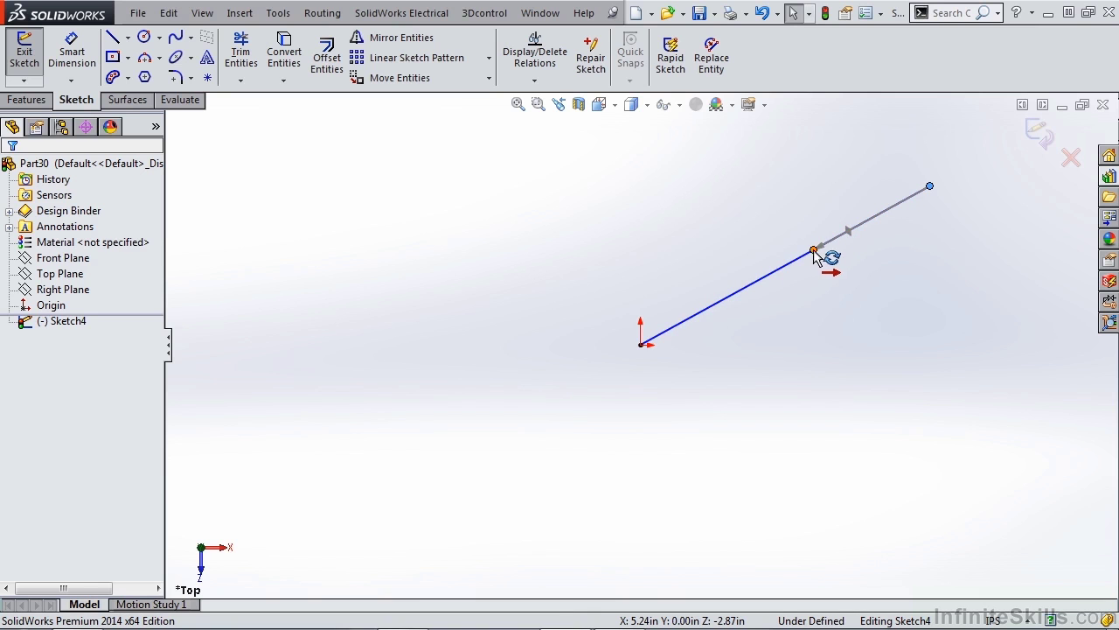
{"action": "left_click", "coordinate": [822, 252]}
{"action": "mouse_move", "coordinate": [930, 187]}
{"action": "left_mouse_down"}
{"action": "mouse_move", "coordinate": [989, 326]}
{"action": "mouse_move", "coordinate": [936, 183]}
{"action": "mouse_move", "coordinate": [872, 194]}
{"action": "mouse_move", "coordinate": [932, 187]}
{"action": "left_mouse_up"}
{"action": "left_click_drag", "start_coordinate": [850, 238], "coordinate": [848, 187]}
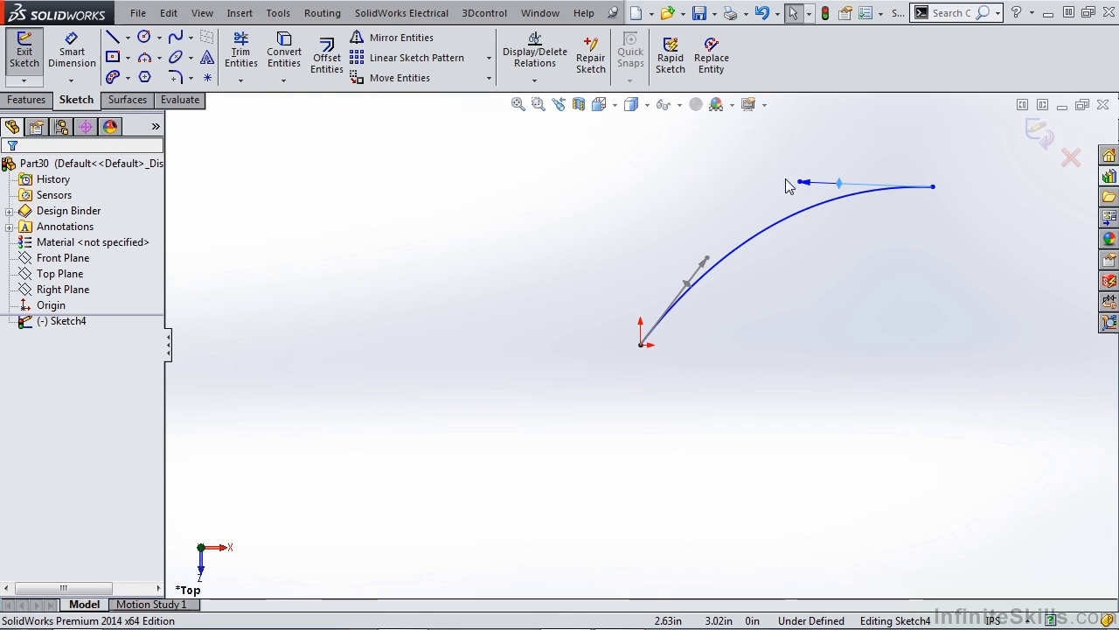
Adjust the direction and length of both spline end handles to reshape the curve into an S.
{"action": "scroll", "coordinate": [857, 190], "scroll_direction": "down", "scroll_amount": 5}
{"action": "scroll", "coordinate": [754, 243], "scroll_direction": "down", "scroll_amount": 1}
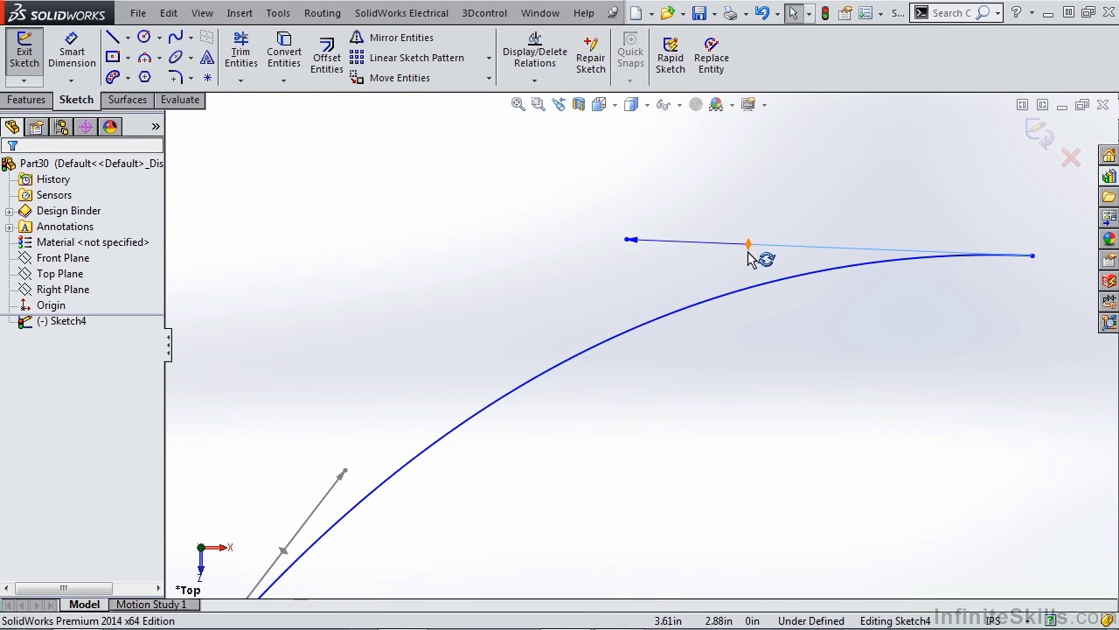
{"action": "left_click_drag", "start_coordinate": [748, 245], "coordinate": [748, 218]}
{"action": "left_click_drag", "start_coordinate": [637, 210], "coordinate": [632, 156]}
{"action": "scroll", "coordinate": [647, 354], "scroll_direction": "up", "scroll_amount": 2}
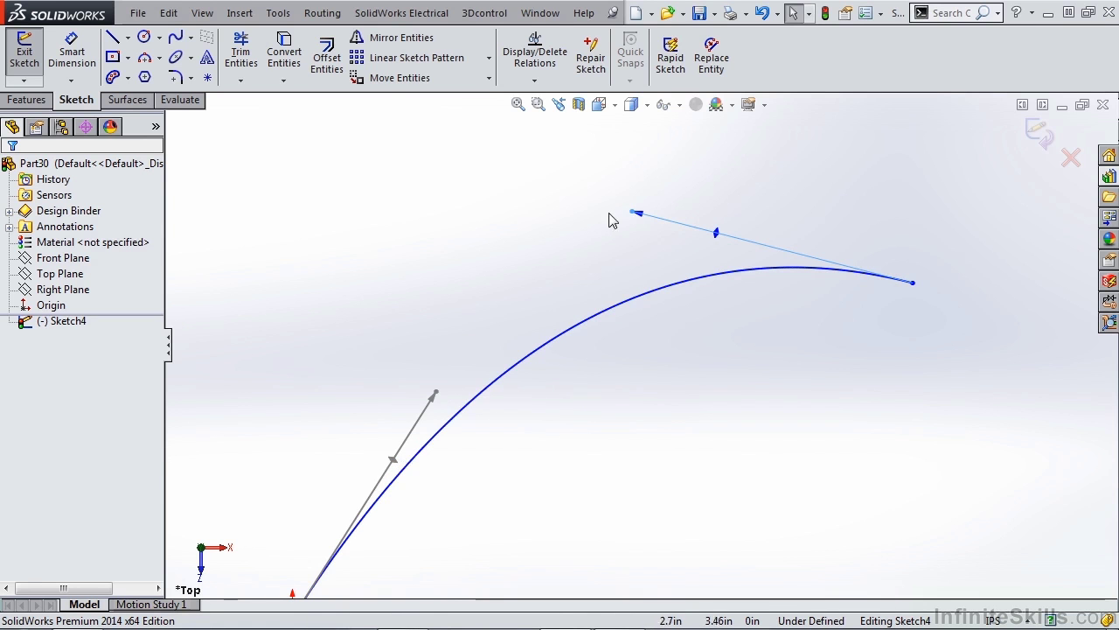
{"action": "left_click_drag", "start_coordinate": [636, 215], "coordinate": [363, 205]}
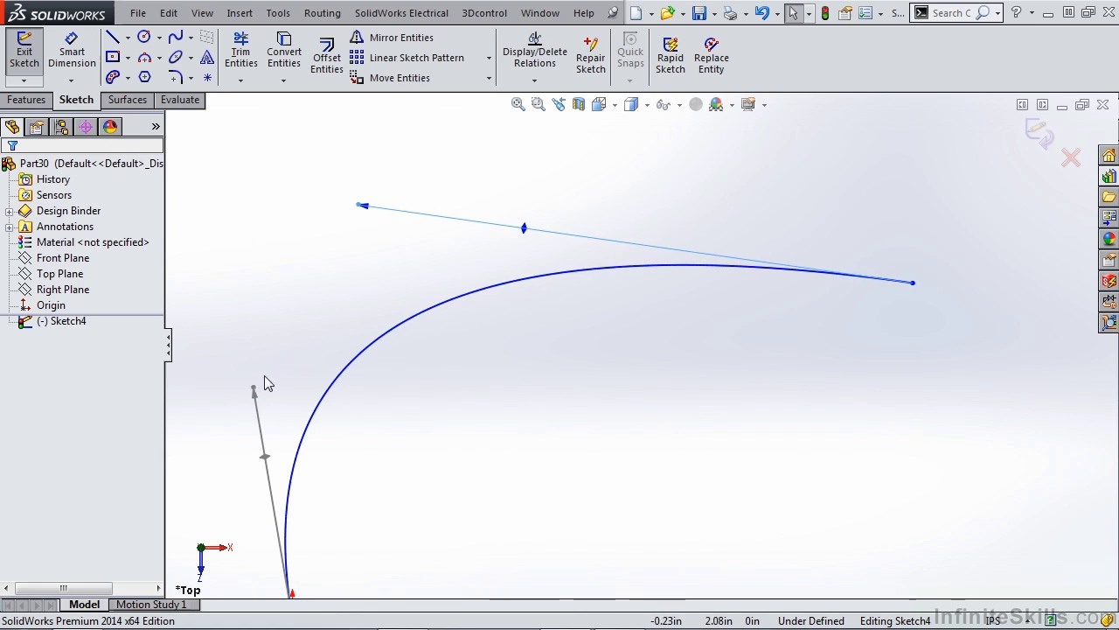
{"action": "left_click_drag", "start_coordinate": [259, 391], "coordinate": [612, 495]}
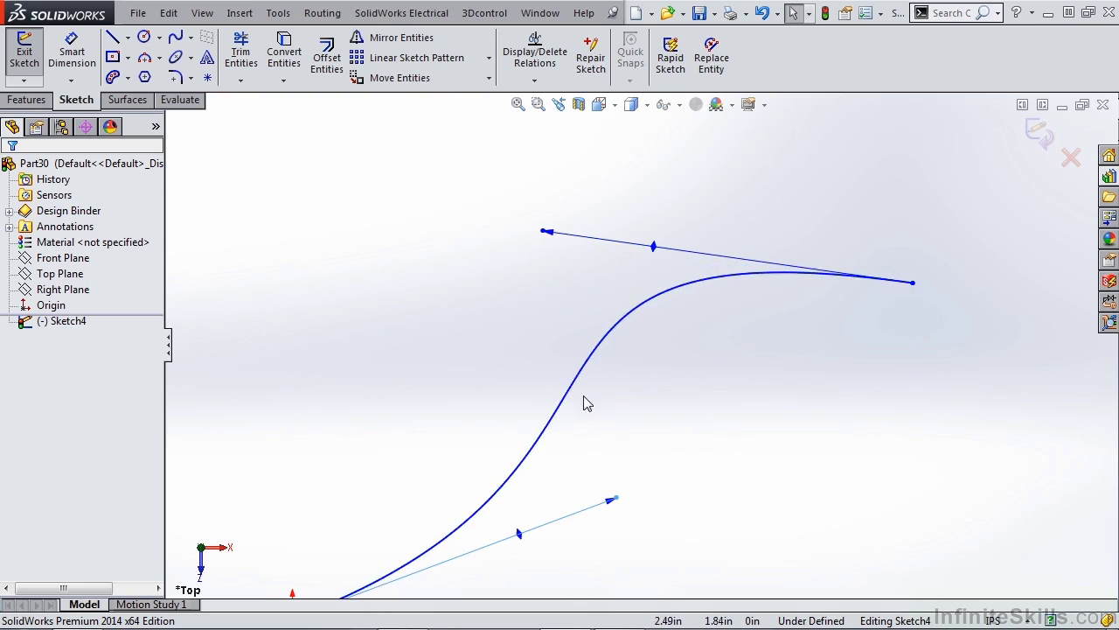
Show the curvature combs on the spline and slightly adjust the tangent handle at its origin end.
{"action": "right_click", "coordinate": [583, 383]}
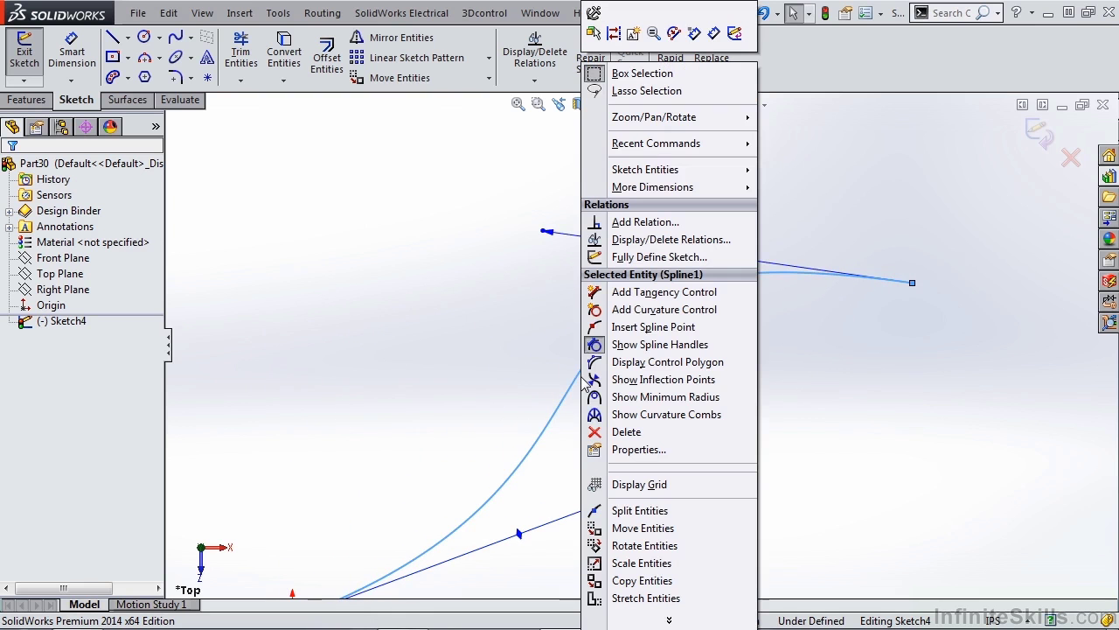
{"action": "left_click", "coordinate": [644, 416]}
{"action": "scroll", "coordinate": [645, 423], "scroll_direction": "up", "scroll_amount": 5}
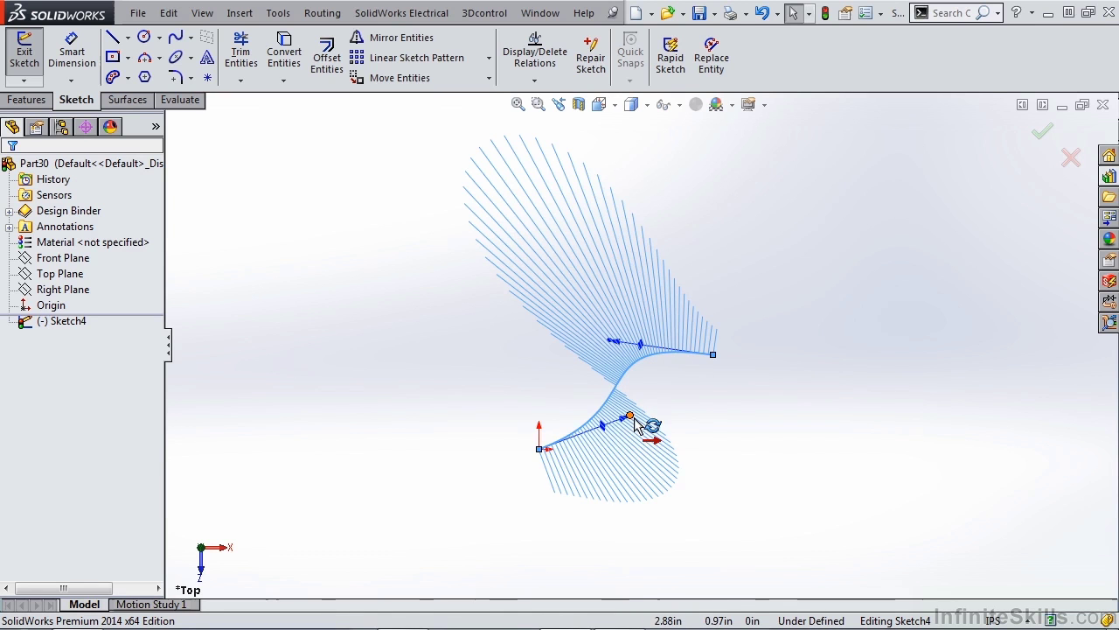
{"action": "mouse_move", "coordinate": [633, 419]}
{"action": "left_mouse_down"}
{"action": "mouse_move", "coordinate": [659, 456]}
{"action": "mouse_move", "coordinate": [640, 418]}
{"action": "mouse_move", "coordinate": [601, 406]}
{"action": "mouse_move", "coordinate": [625, 423]}
{"action": "left_mouse_up"}
{"action": "scroll", "coordinate": [642, 390], "scroll_direction": "down", "scroll_amount": 1}
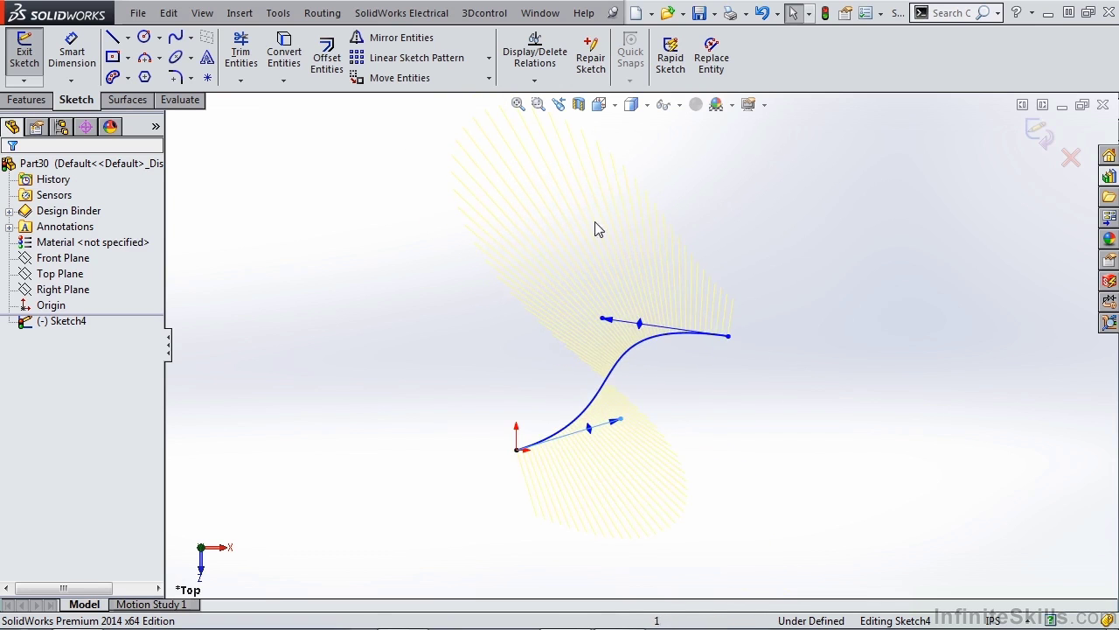
Insert a spline point near the middle of the curve, where the curvature changes direction.
{"action": "left_click", "coordinate": [634, 351]}
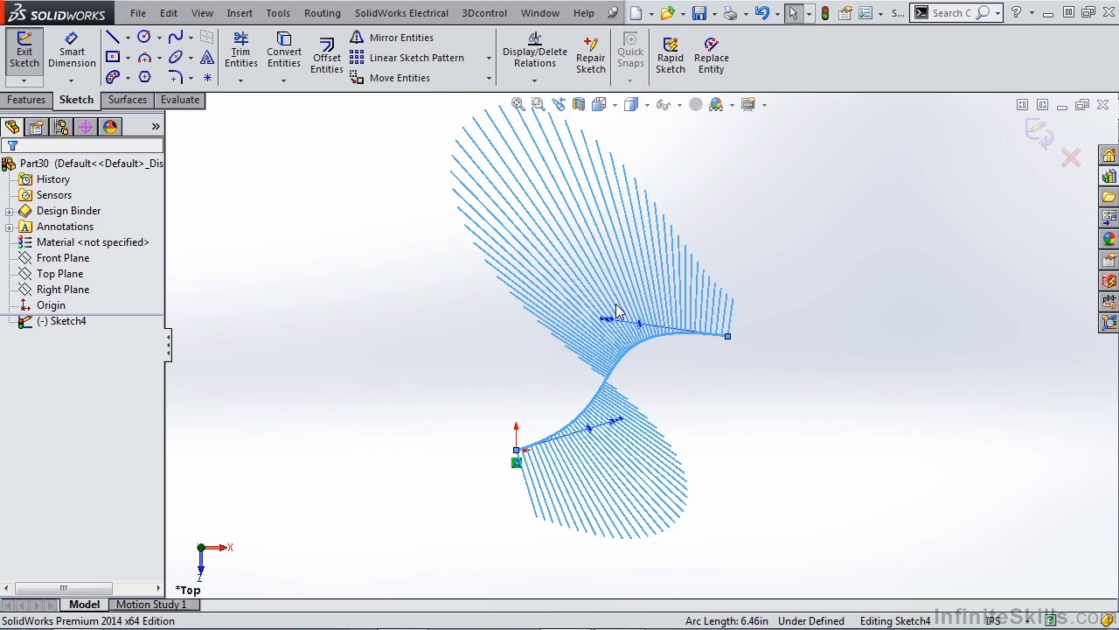
{"action": "right_click", "coordinate": [631, 347]}
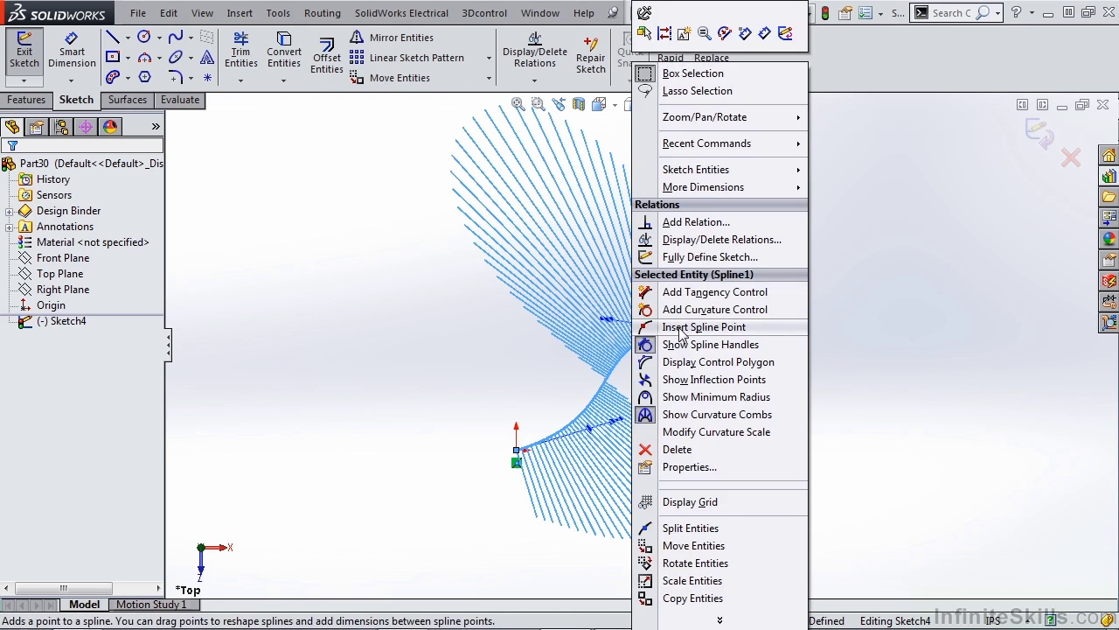
{"action": "left_click", "coordinate": [683, 330]}
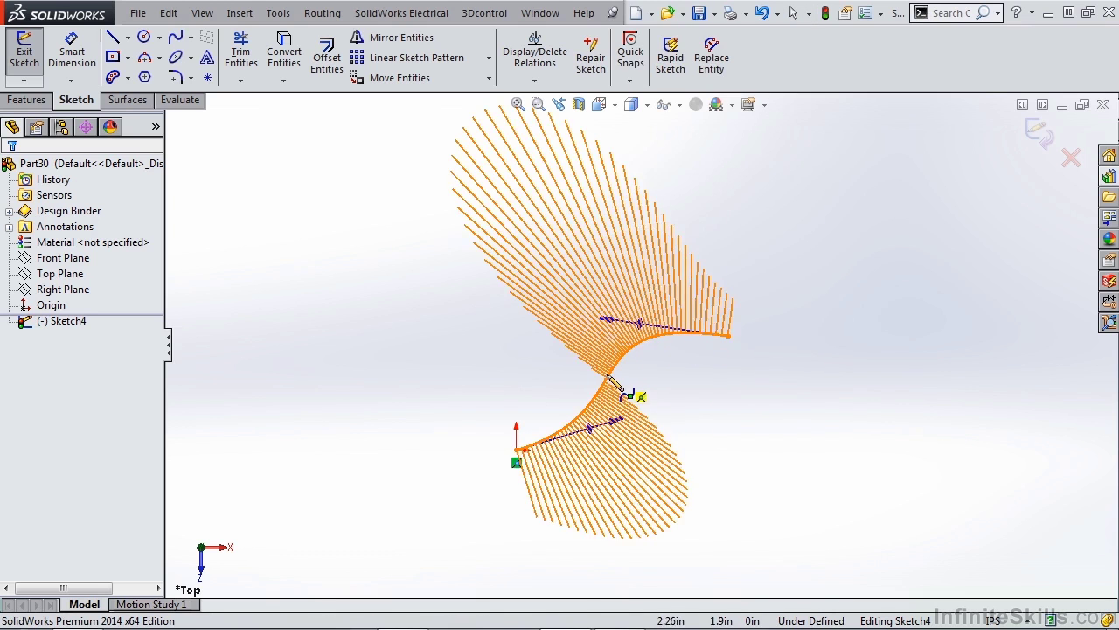
{"action": "left_click", "coordinate": [607, 376]}
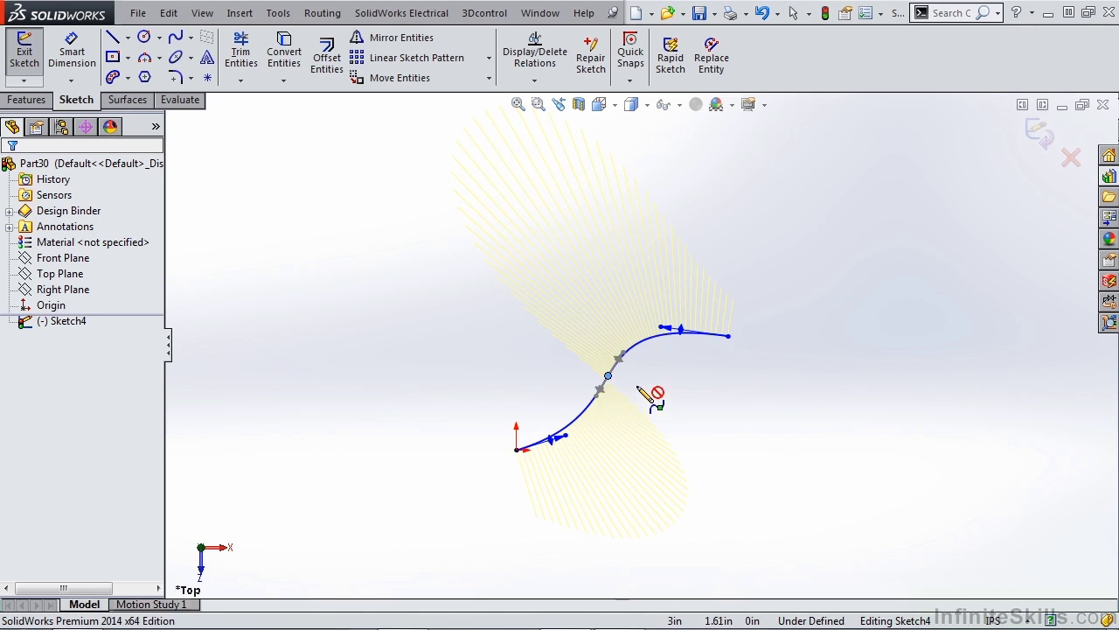
Move the middle spline point to about X 1.71 in, Z -2.14 in, rotate its tangent handle and examine the curvature combs.
{"action": "mouse_move", "coordinate": [608, 376]}
{"action": "left_mouse_down"}
{"action": "mouse_move", "coordinate": [656, 390]}
{"action": "mouse_move", "coordinate": [623, 413]}
{"action": "mouse_move", "coordinate": [583, 404]}
{"action": "mouse_move", "coordinate": [578, 371]}
{"action": "mouse_move", "coordinate": [615, 367]}
{"action": "mouse_move", "coordinate": [615, 387]}
{"action": "mouse_move", "coordinate": [590, 395]}
{"action": "mouse_move", "coordinate": [590, 367]}
{"action": "left_mouse_up"}
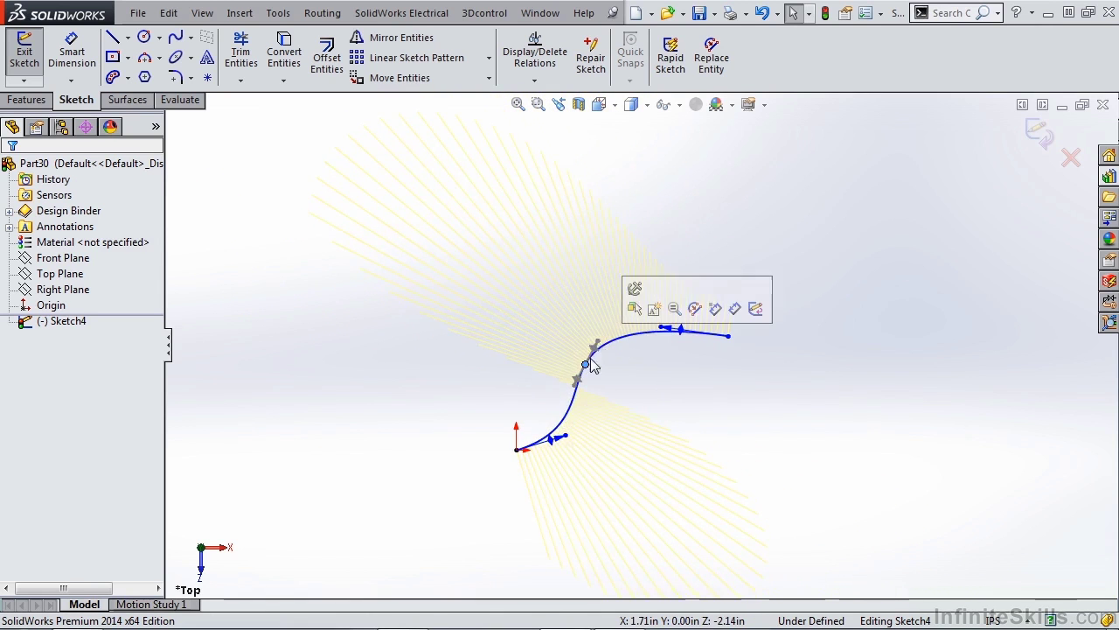
{"action": "scroll", "coordinate": [593, 371], "scroll_direction": "down", "scroll_amount": 3}
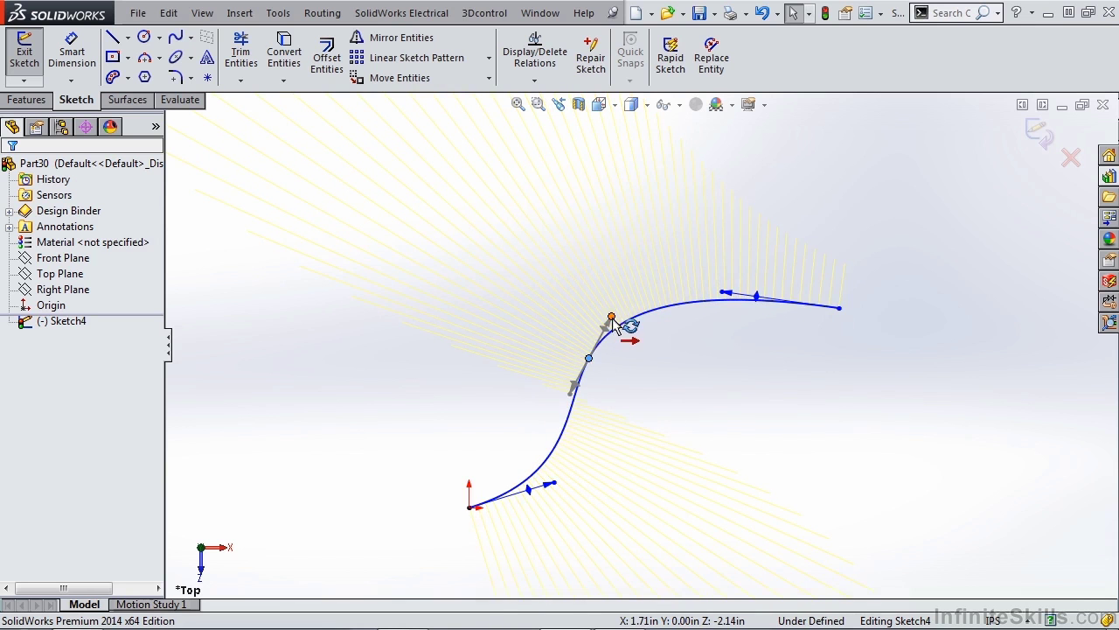
{"action": "left_click_drag", "start_coordinate": [617, 324], "coordinate": [639, 355]}
{"action": "scroll", "coordinate": [639, 392], "scroll_direction": "up", "scroll_amount": 3}
{"action": "left_click", "coordinate": [654, 347]}
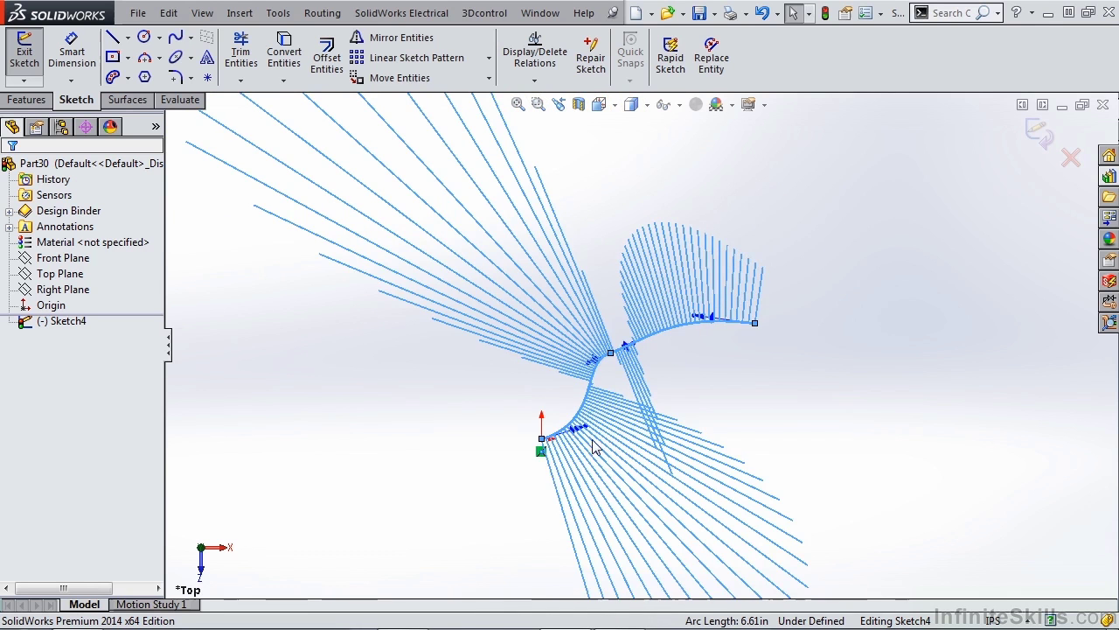
{"action": "scroll", "coordinate": [594, 456], "scroll_direction": "up", "scroll_amount": 3}
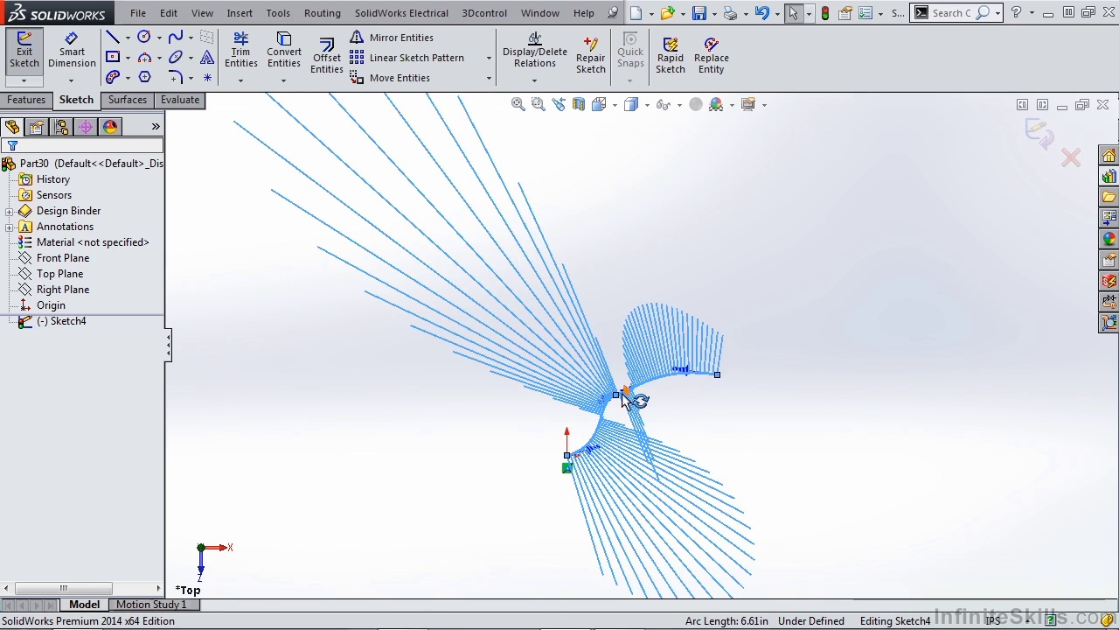
Delete the middle spline point.
{"action": "scroll", "coordinate": [622, 398], "scroll_direction": "down", "scroll_amount": 4}
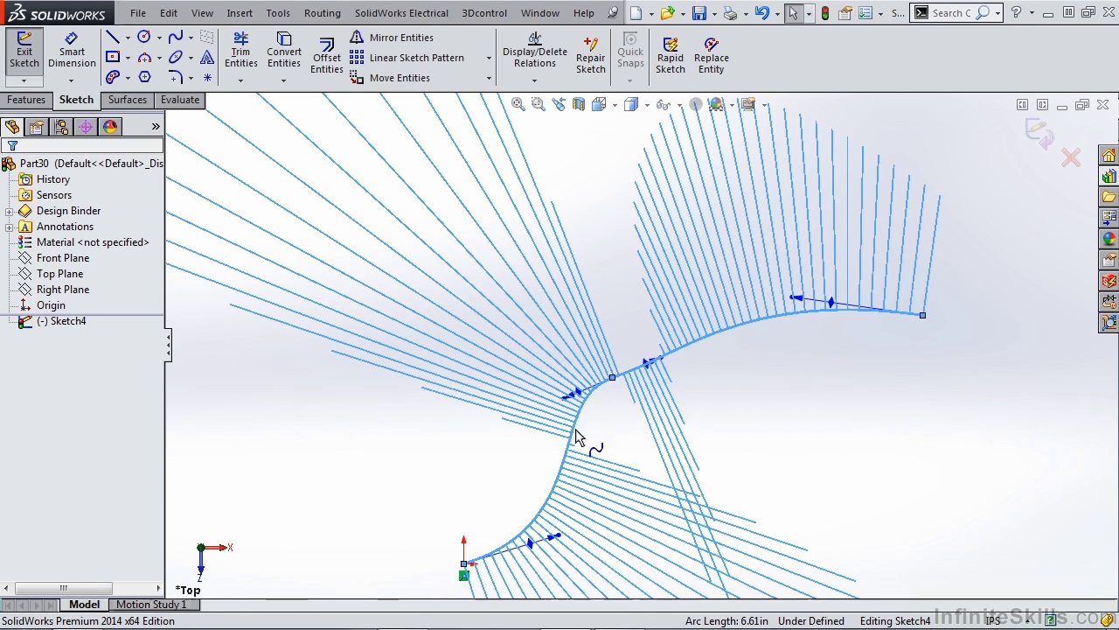
{"action": "scroll", "coordinate": [618, 394], "scroll_direction": "down", "scroll_amount": 2}
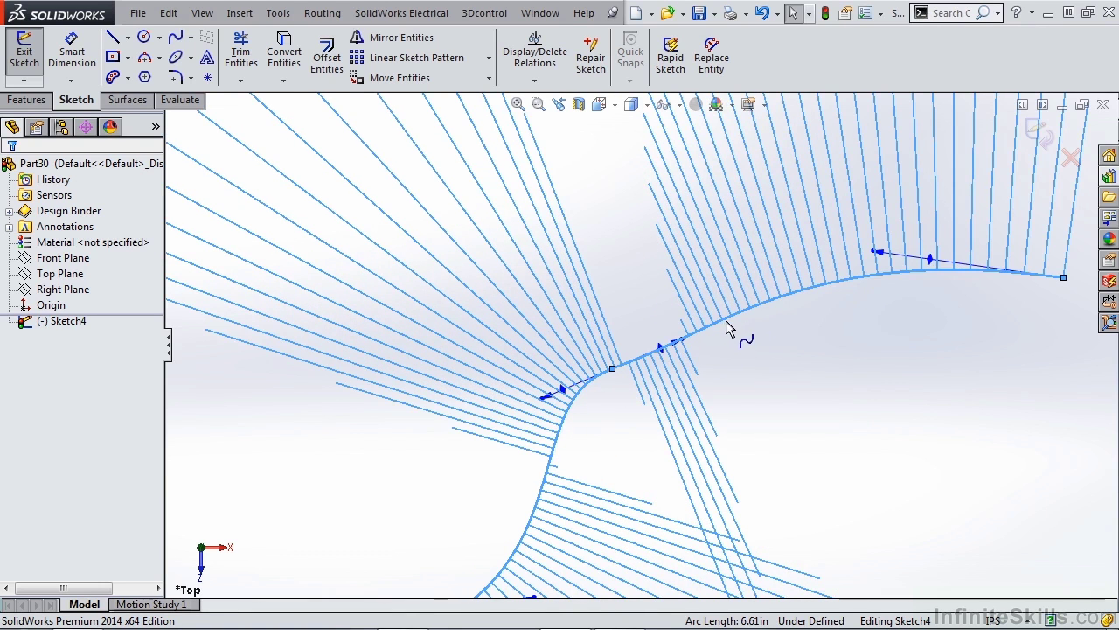
{"action": "left_click", "coordinate": [612, 368]}
{"action": "key", "text": "Delete"}
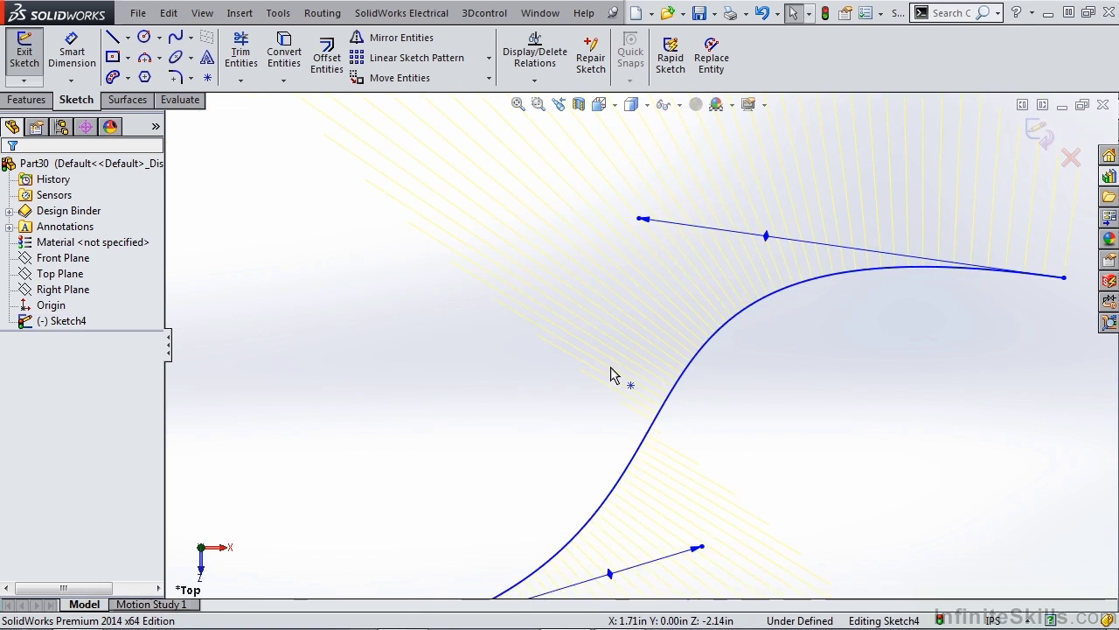
Display the control polygon of the spline.
{"action": "scroll", "coordinate": [697, 425], "scroll_direction": "up", "scroll_amount": 3}
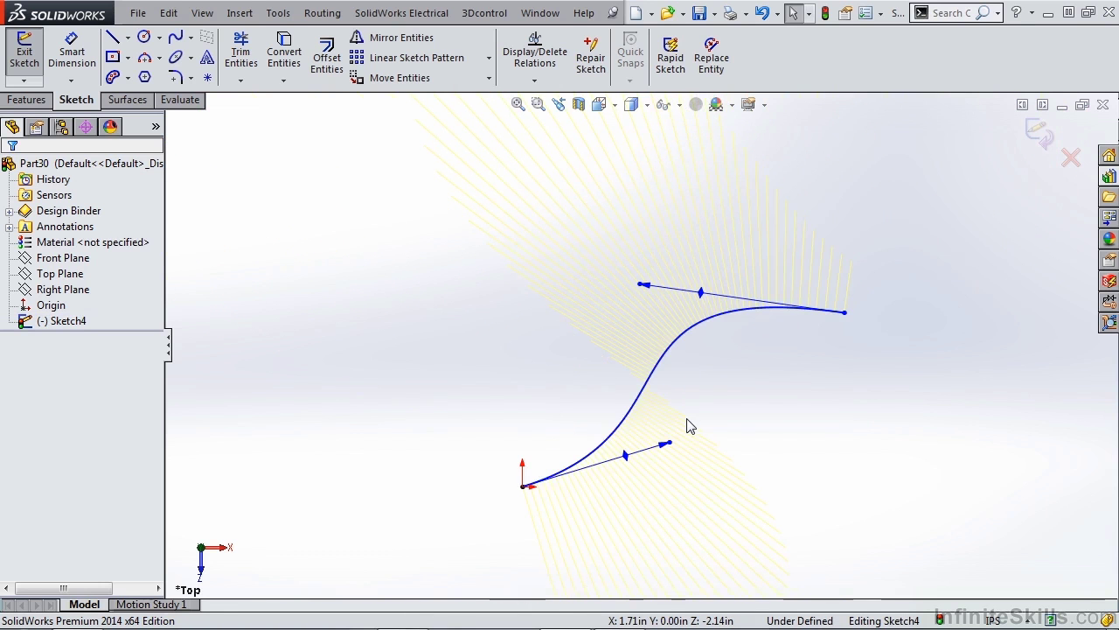
{"action": "right_click", "coordinate": [675, 341]}
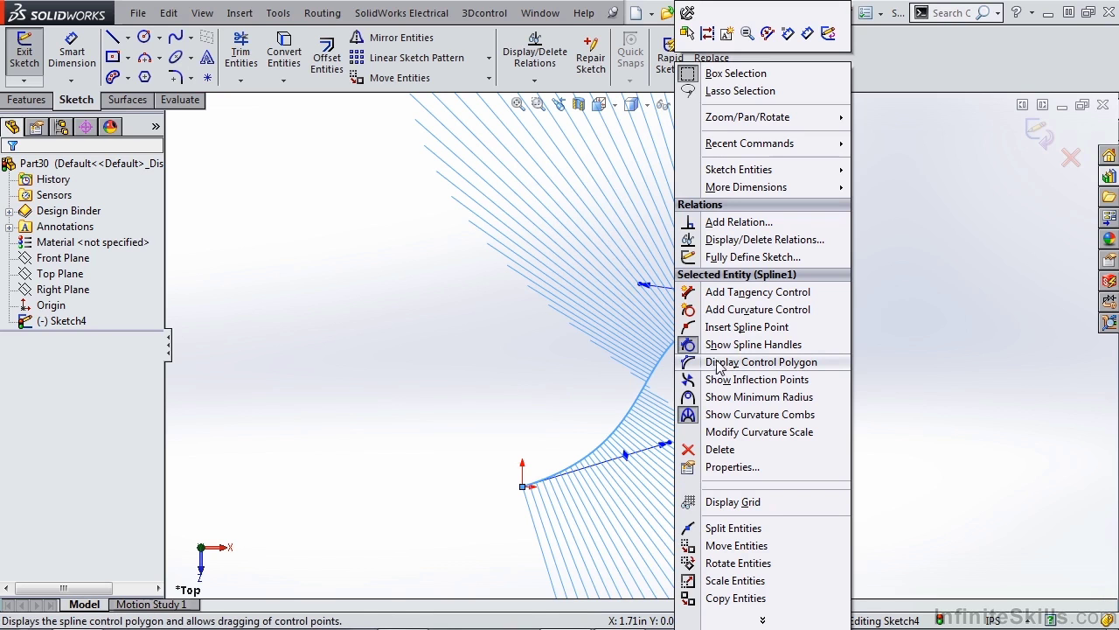
{"action": "left_click", "coordinate": [730, 363]}
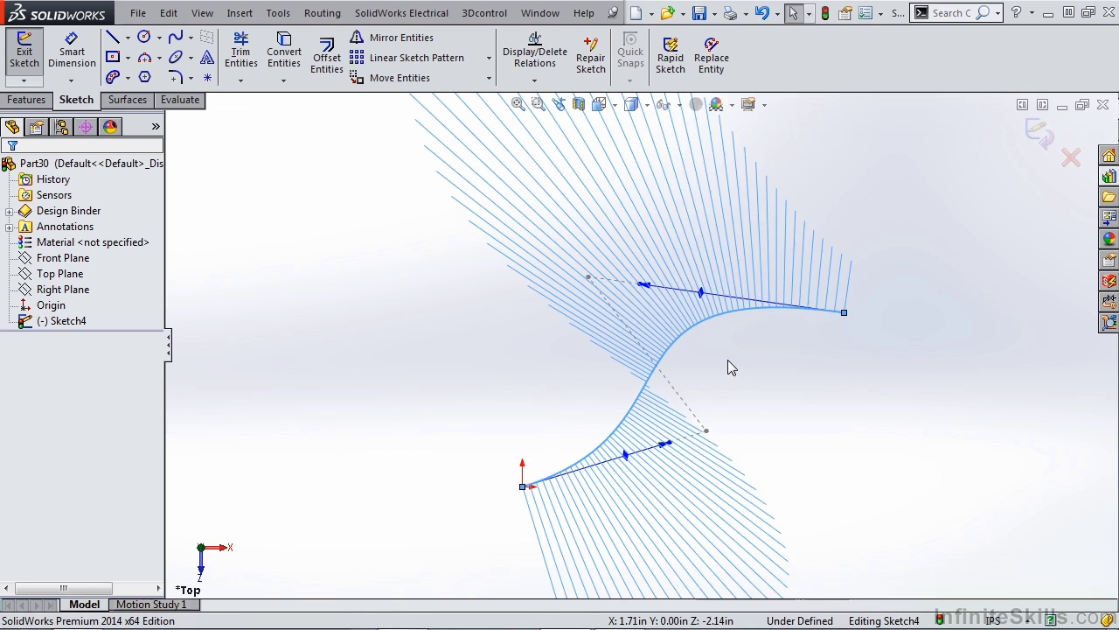
Reshape the spline by moving the two inner control polygon points, bringing the origin-end tangent handle close to horizontal.
{"action": "scroll", "coordinate": [690, 363], "scroll_direction": "up", "scroll_amount": 4}
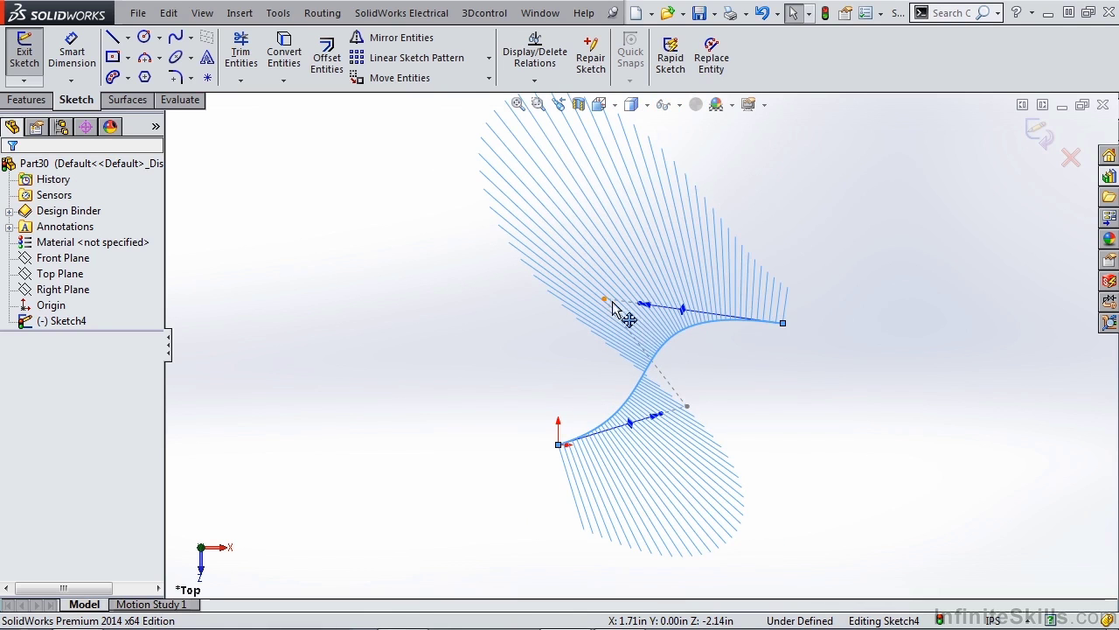
{"action": "left_click_drag", "start_coordinate": [605, 300], "coordinate": [574, 308]}
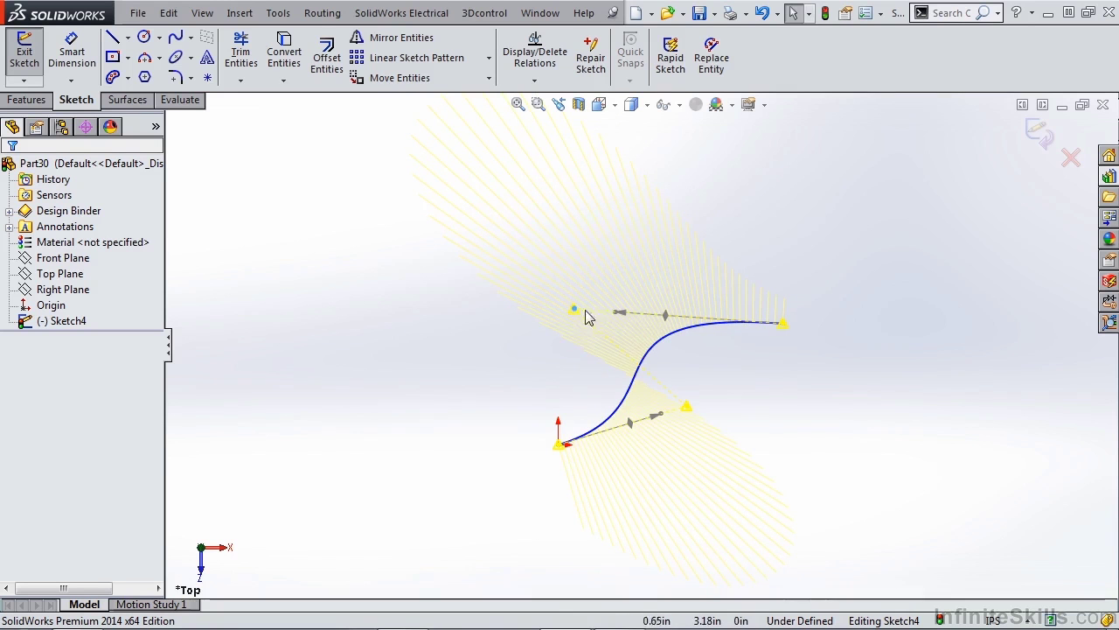
{"action": "left_click_drag", "start_coordinate": [574, 309], "coordinate": [625, 318]}
{"action": "left_click", "coordinate": [681, 351]}
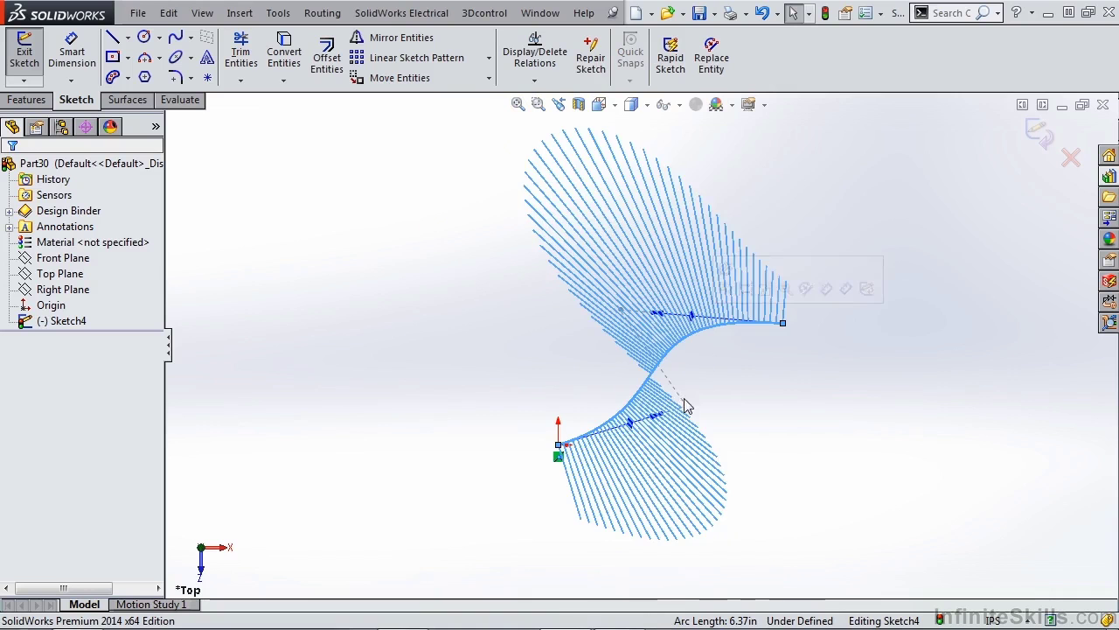
{"action": "left_click_drag", "start_coordinate": [690, 415], "coordinate": [675, 438]}
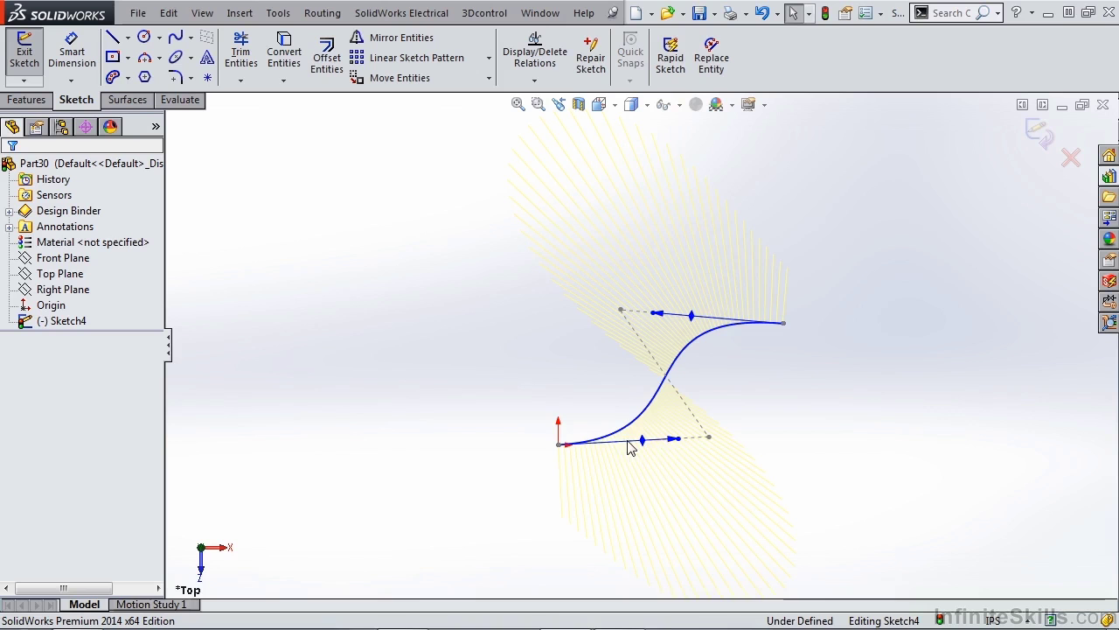
{"action": "left_click", "coordinate": [534, 80]}
{"action": "left_click", "coordinate": [560, 99]}
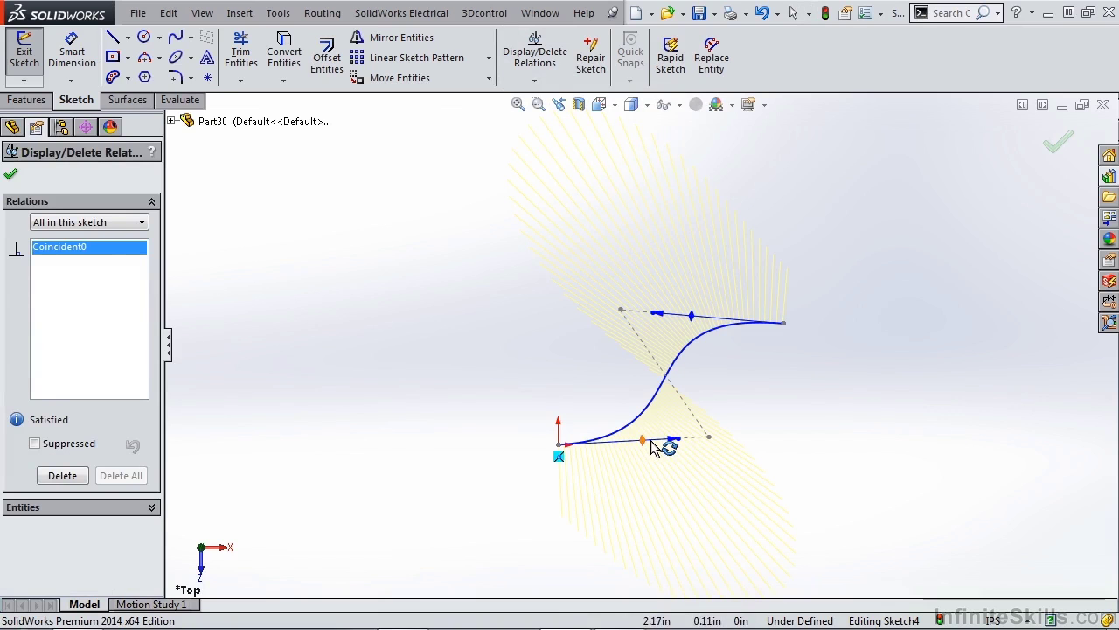
{"action": "left_click", "coordinate": [651, 441]}
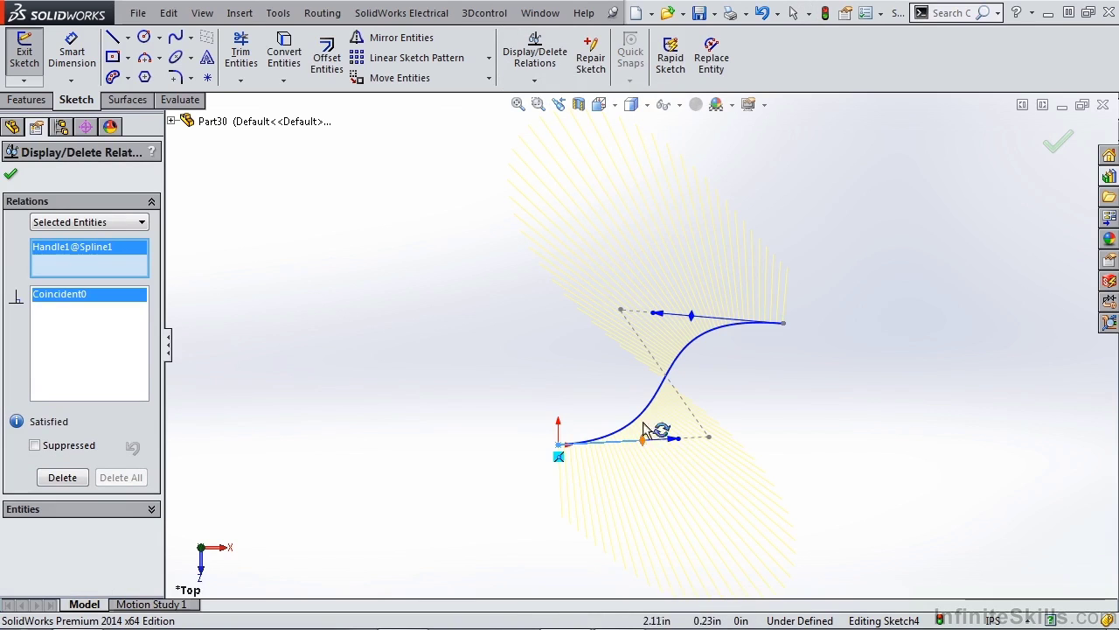
Add a Horizontal relation to the tangent handles at both ends of the spline.
{"action": "left_click", "coordinate": [534, 80]}
{"action": "left_click", "coordinate": [560, 114]}
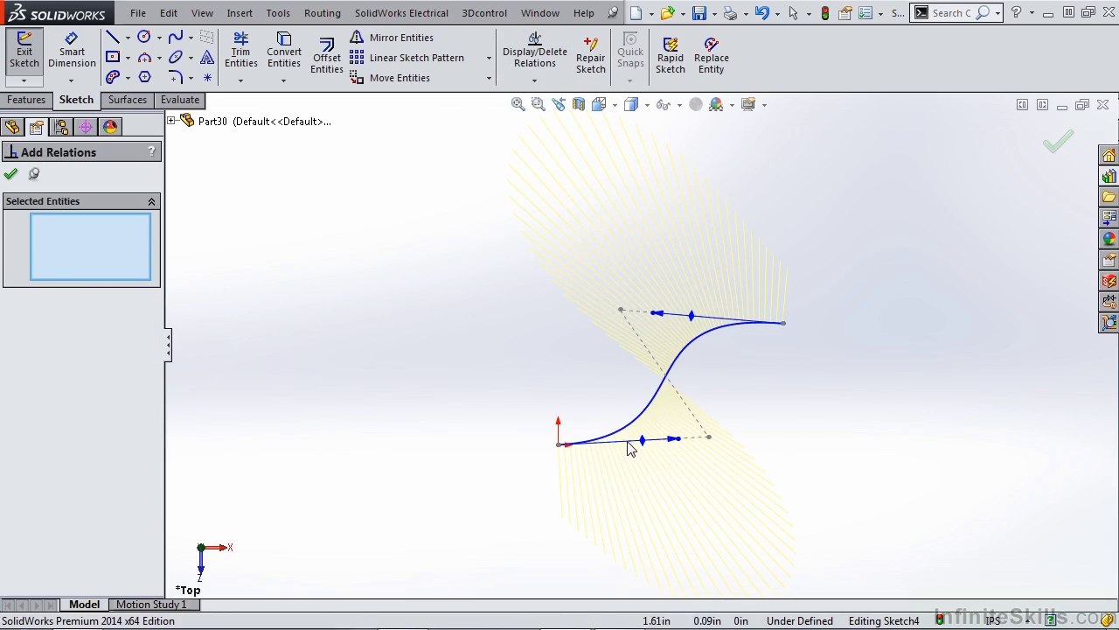
{"action": "left_click", "coordinate": [651, 443]}
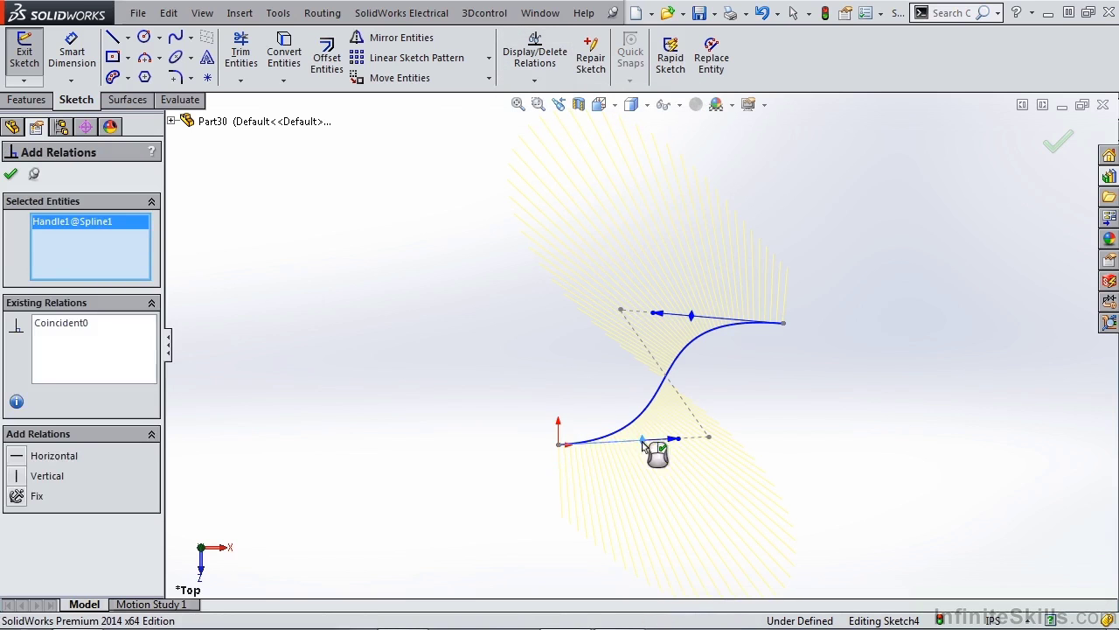
{"action": "left_click", "coordinate": [17, 456]}
{"action": "left_click", "coordinate": [700, 317]}
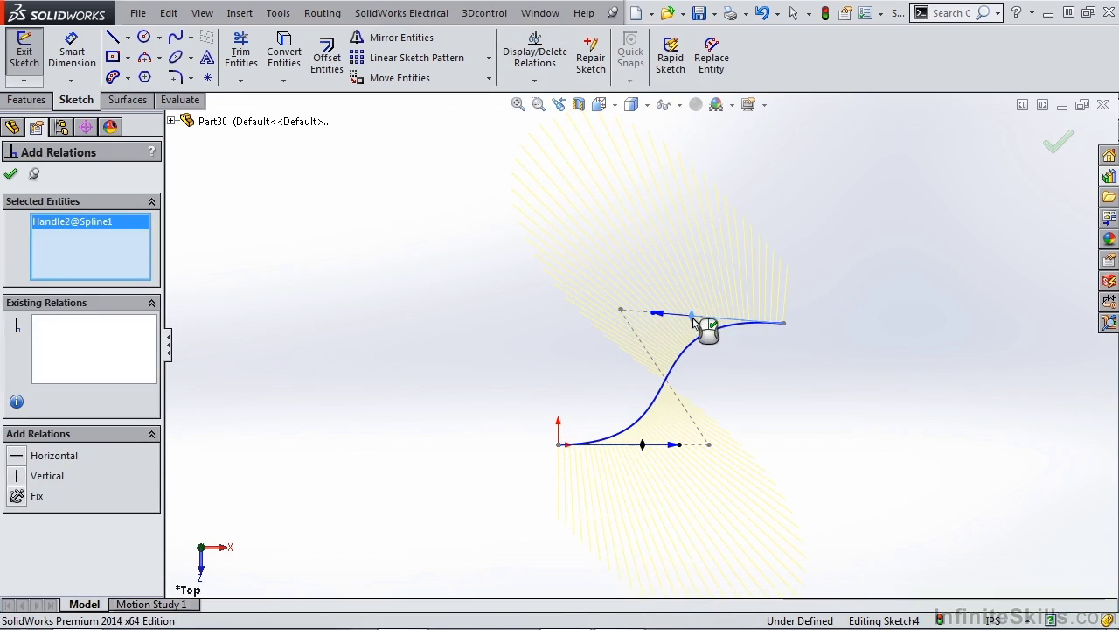
{"action": "left_click", "coordinate": [19, 458]}
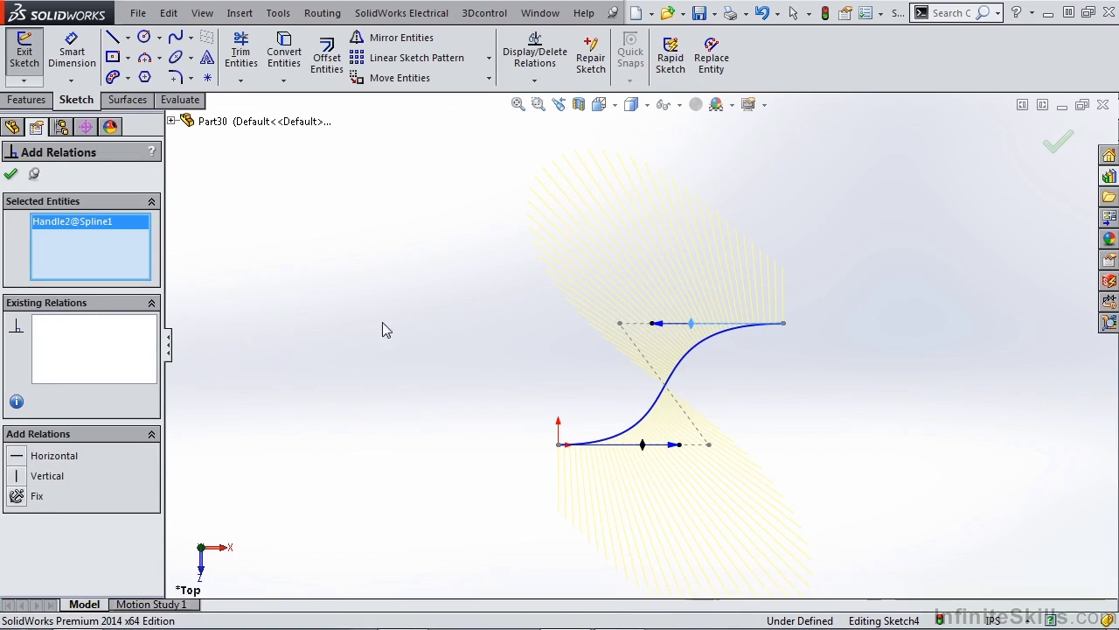
{"action": "left_click", "coordinate": [9, 175]}
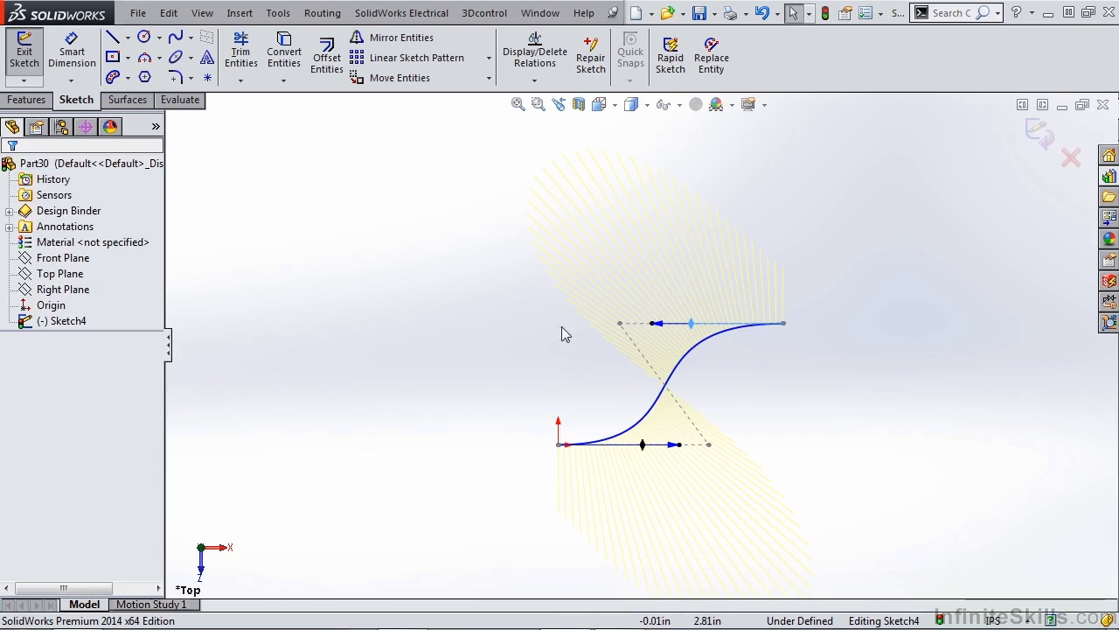
Adjust the length of the origin-end tangent handle and dimension its tangent magnitude as 10.
{"action": "scroll", "coordinate": [617, 445], "scroll_direction": "down", "scroll_amount": 2}
{"action": "left_click_drag", "start_coordinate": [669, 449], "coordinate": [653, 465]}
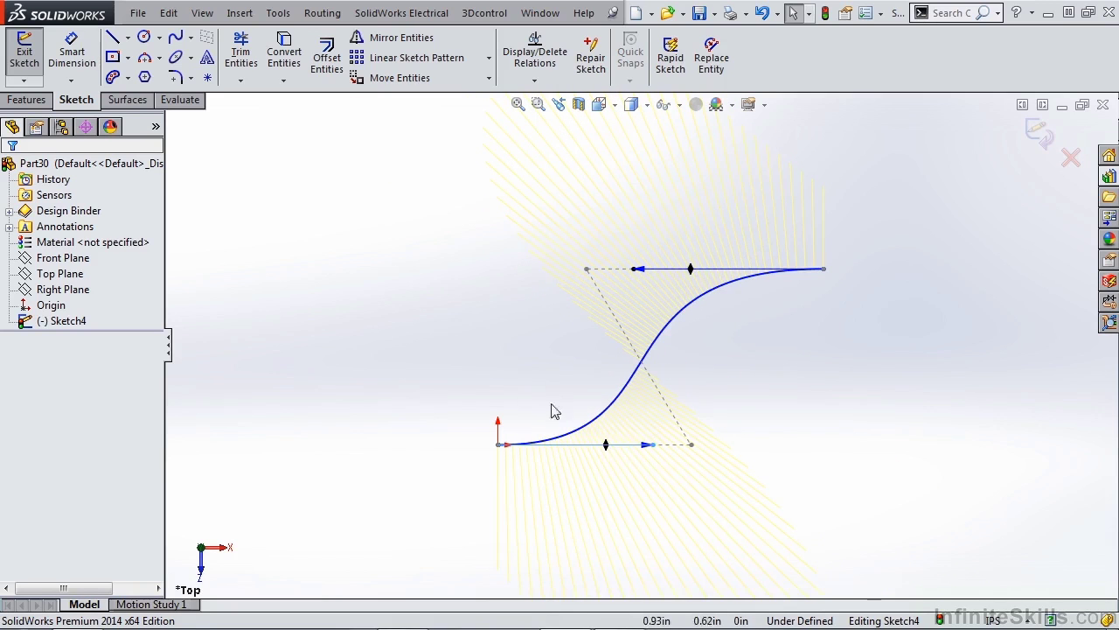
{"action": "left_click", "coordinate": [71, 54]}
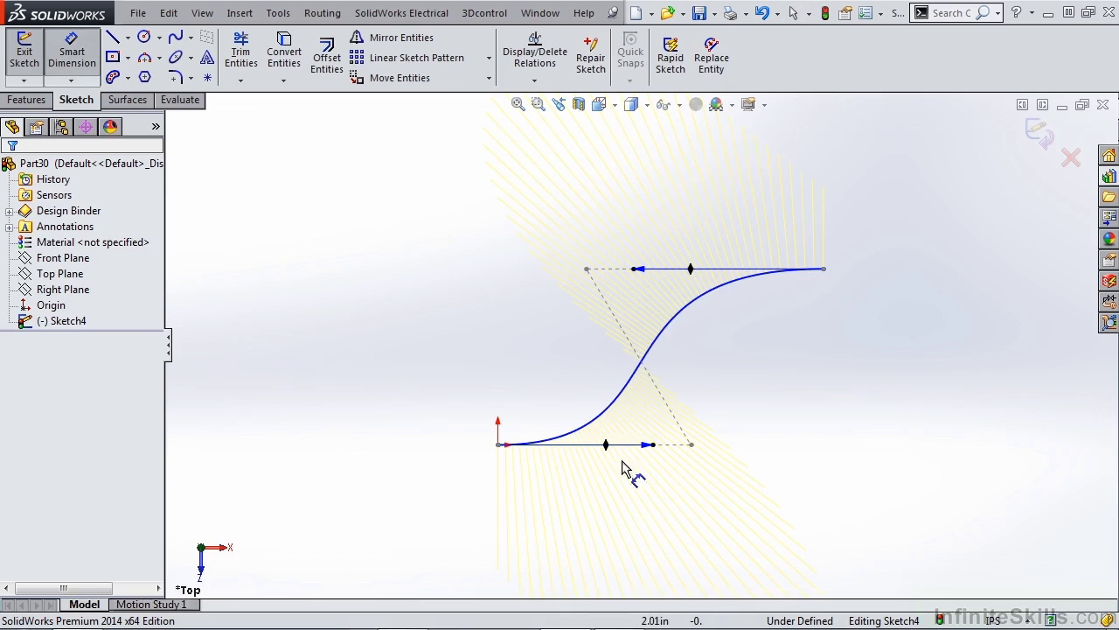
{"action": "left_click", "coordinate": [644, 446]}
{"action": "left_click", "coordinate": [656, 511]}
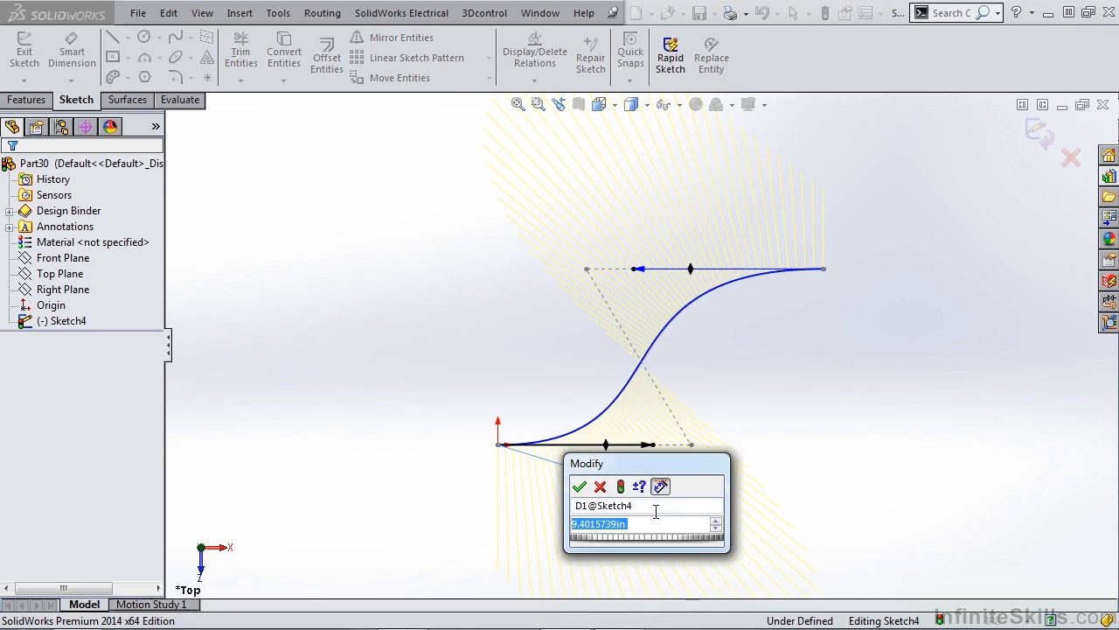
{"action": "type", "text": "10"}
{"action": "key", "text": "Return"}
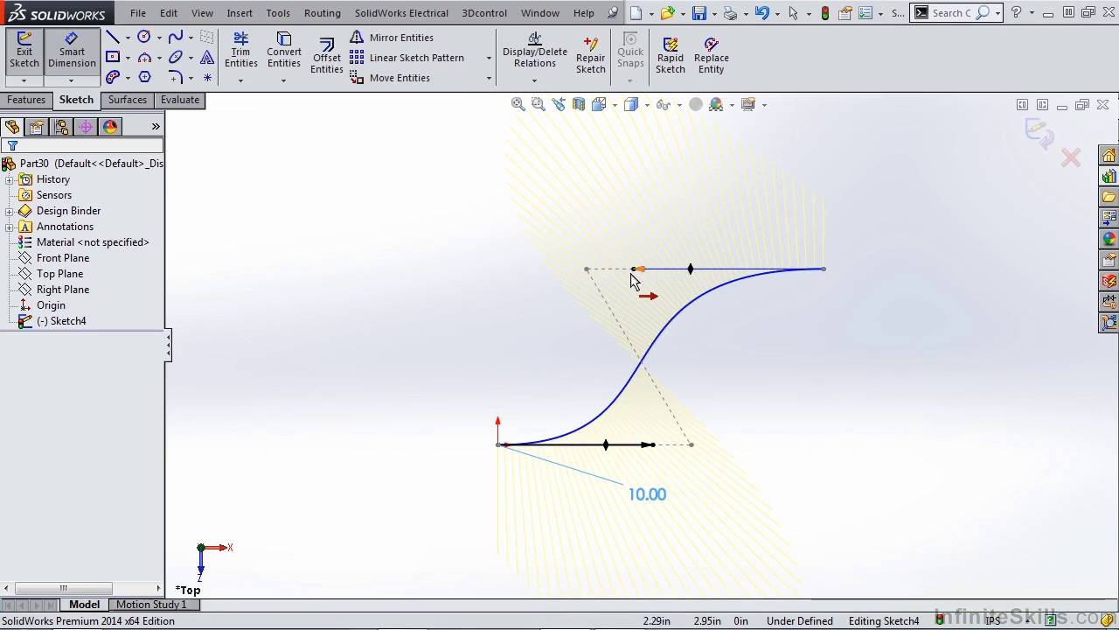
Dimension the tangent magnitude of the handle at the spline's upper end as 20.
{"action": "left_click", "coordinate": [640, 270]}
{"action": "left_click", "coordinate": [666, 213]}
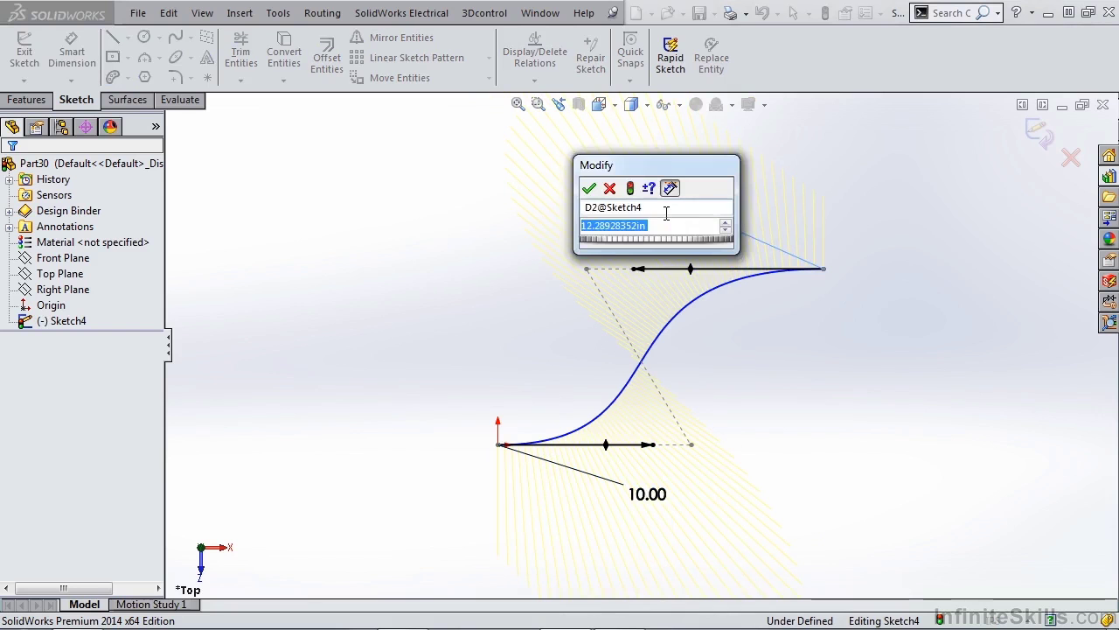
{"action": "type", "text": "20"}
{"action": "key", "text": "Return"}
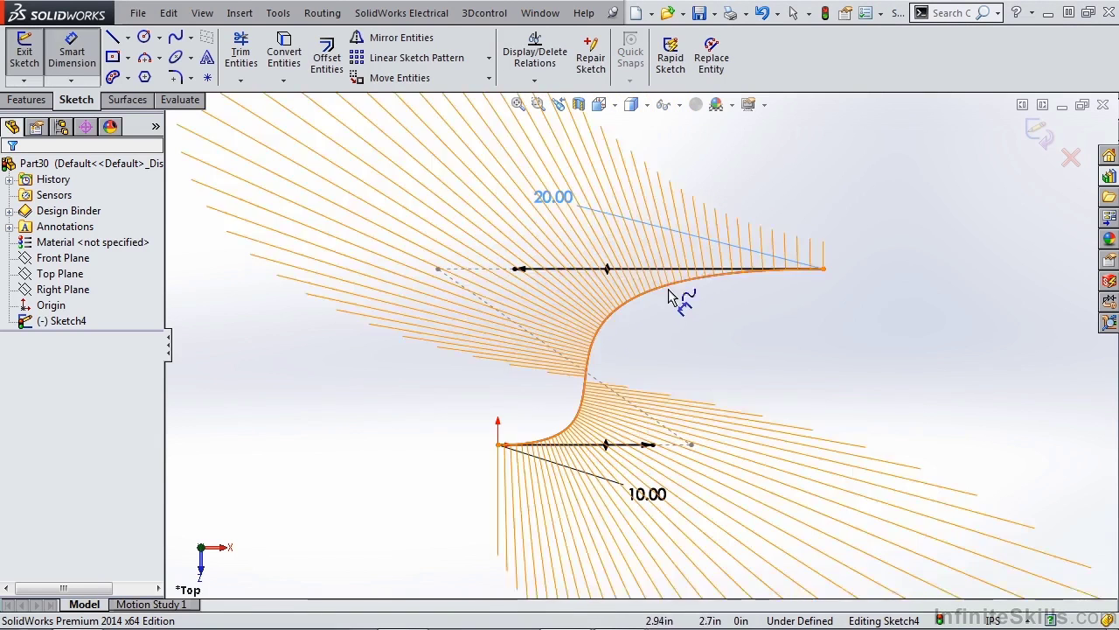
{"action": "key", "text": "Escape"}
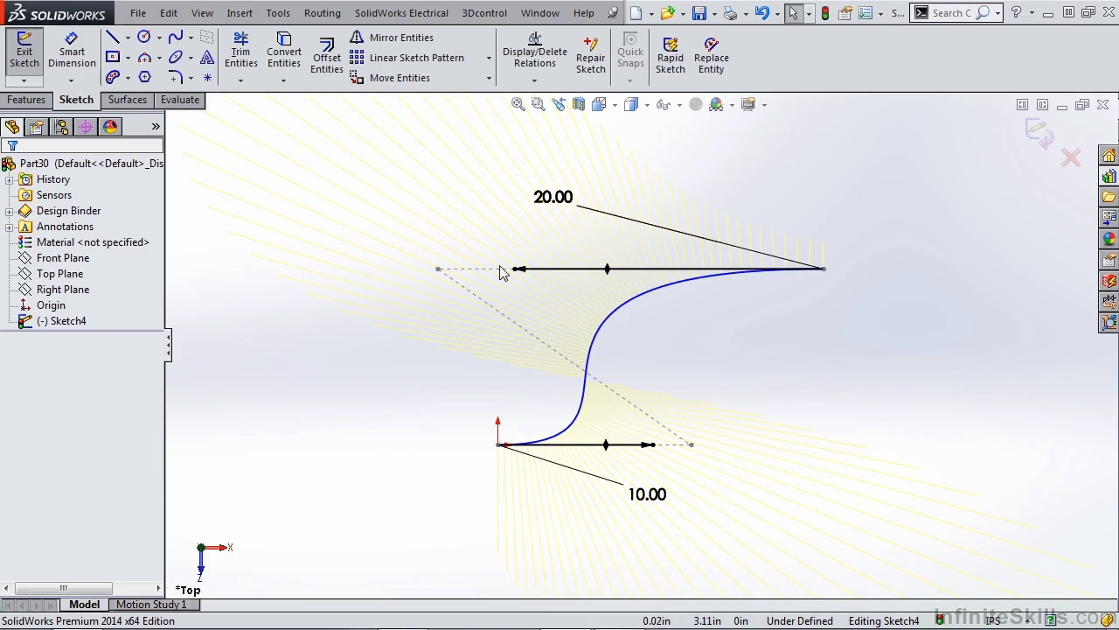
Move the spline's upper endpoint slightly outward and dimension its horizontal distance from the origin endpoint as 6 in.
{"action": "mouse_move", "coordinate": [829, 277]}
{"action": "left_mouse_down"}
{"action": "mouse_move", "coordinate": [917, 272]}
{"action": "mouse_move", "coordinate": [817, 266]}
{"action": "mouse_move", "coordinate": [760, 289]}
{"action": "mouse_move", "coordinate": [894, 299]}
{"action": "mouse_move", "coordinate": [632, 305]}
{"action": "mouse_move", "coordinate": [789, 415]}
{"action": "mouse_move", "coordinate": [655, 255]}
{"action": "mouse_move", "coordinate": [846, 274]}
{"action": "mouse_move", "coordinate": [833, 266]}
{"action": "left_mouse_up"}
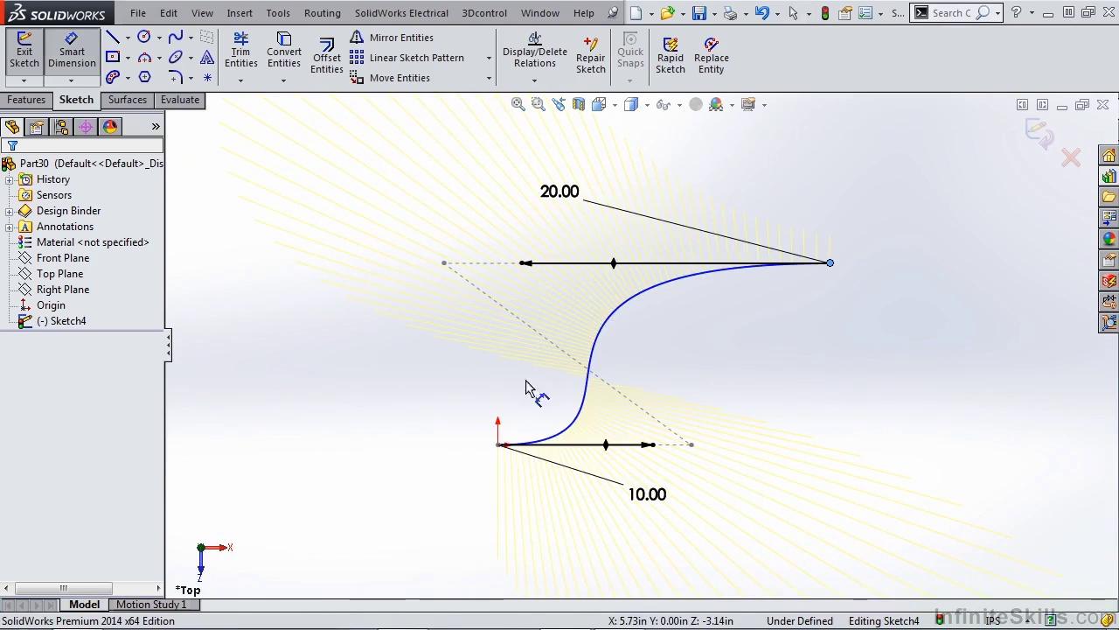
{"action": "left_click", "coordinate": [498, 445]}
{"action": "left_click", "coordinate": [687, 535]}
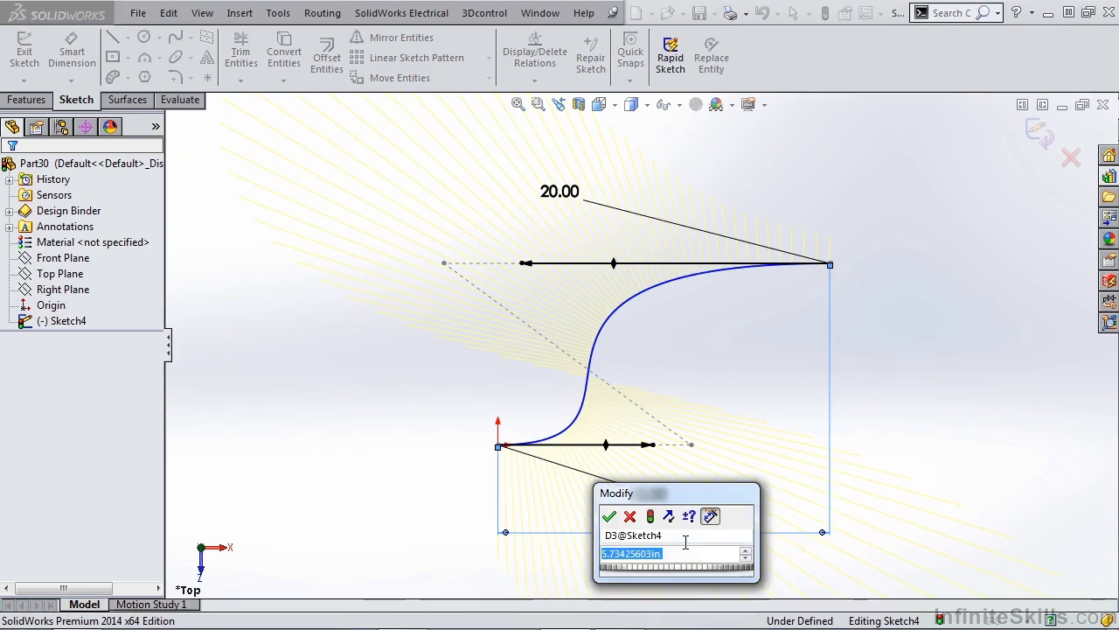
{"action": "type", "text": "6"}
{"action": "key", "text": "Return"}
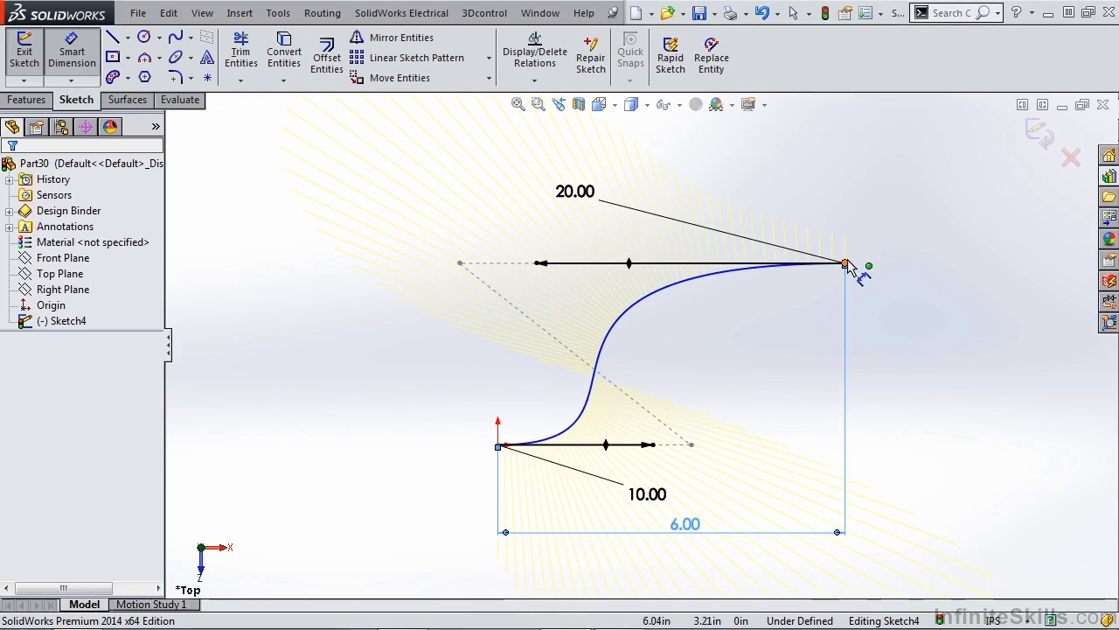
Dimension the vertical distance between the spline's endpoints as 3 in and reposition the 20.00 dimension text.
{"action": "left_click", "coordinate": [497, 446]}
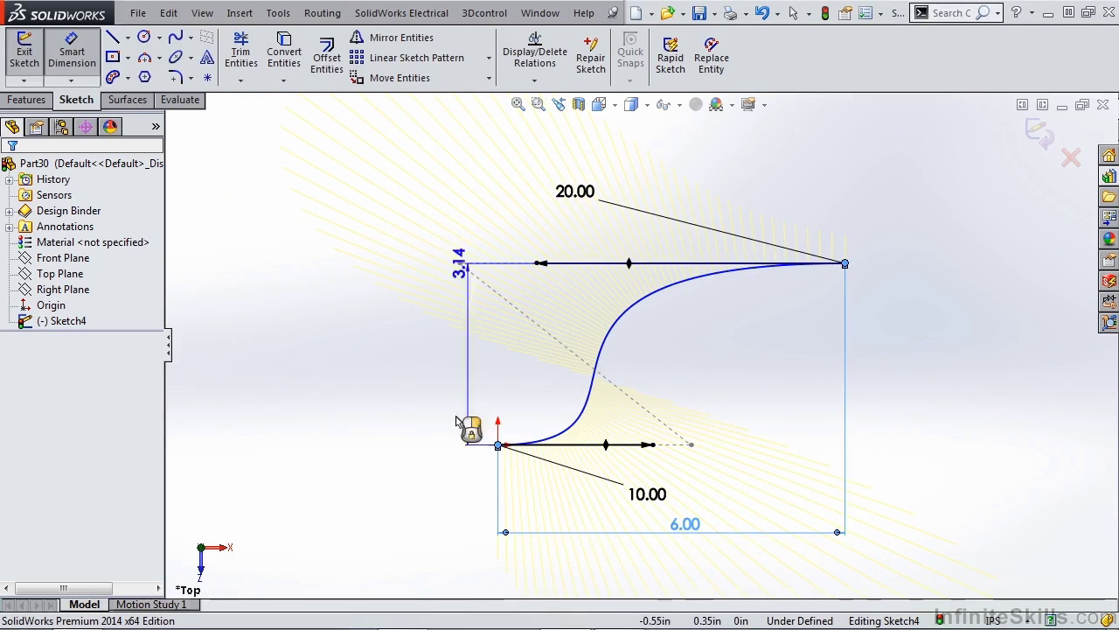
{"action": "left_click", "coordinate": [352, 393]}
{"action": "key", "text": "Return"}
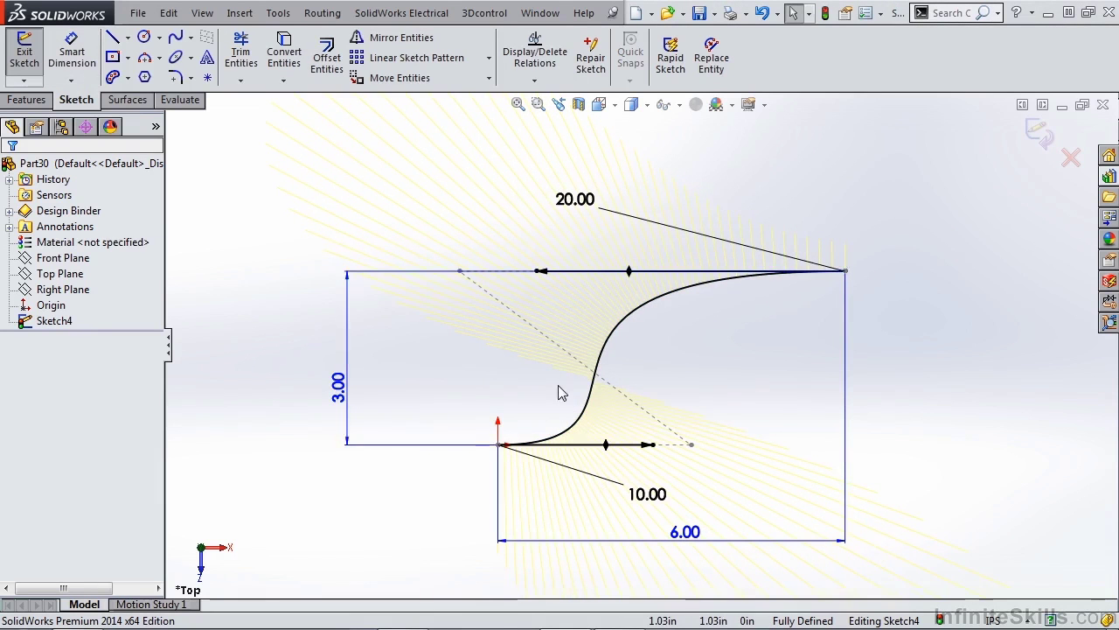
{"action": "scroll", "coordinate": [638, 398], "scroll_direction": "up", "scroll_amount": 2}
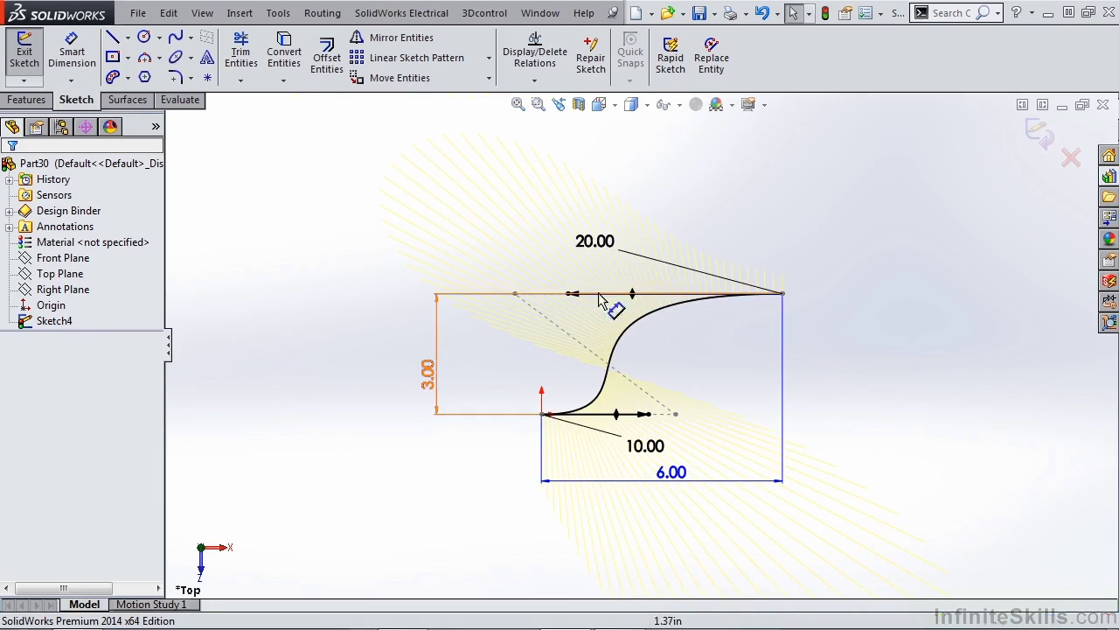
{"action": "left_click_drag", "start_coordinate": [606, 250], "coordinate": [626, 244]}
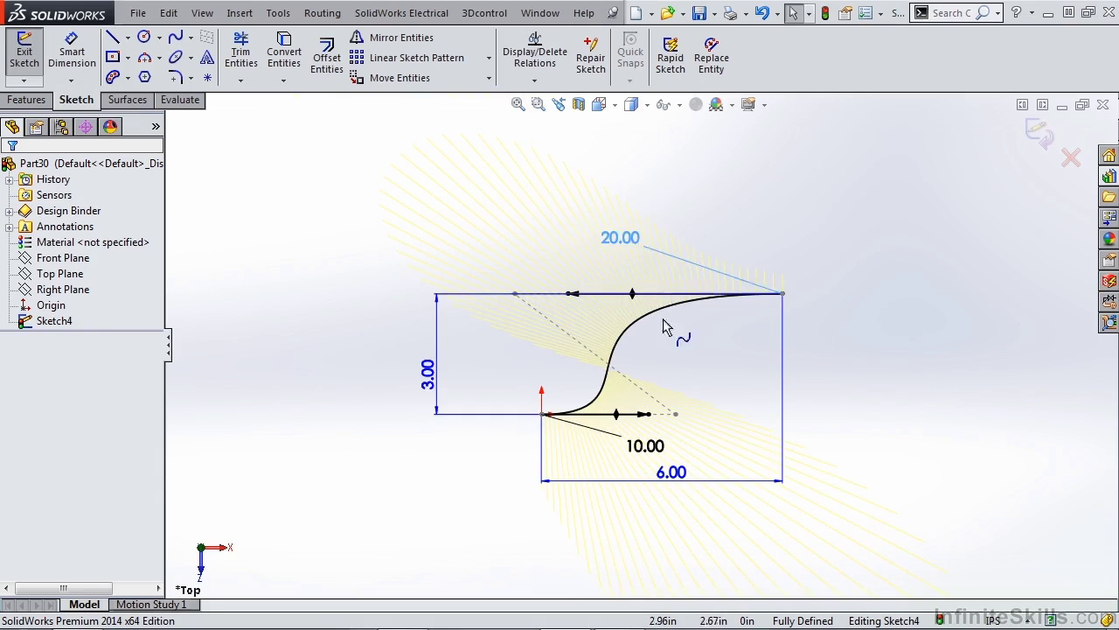
Draw a style spline with twelve control vertices that arches over the existing spline and ends in an upturned hook.
{"action": "scroll", "coordinate": [653, 350], "scroll_direction": "up", "scroll_amount": 2}
{"action": "left_click", "coordinate": [191, 37]}
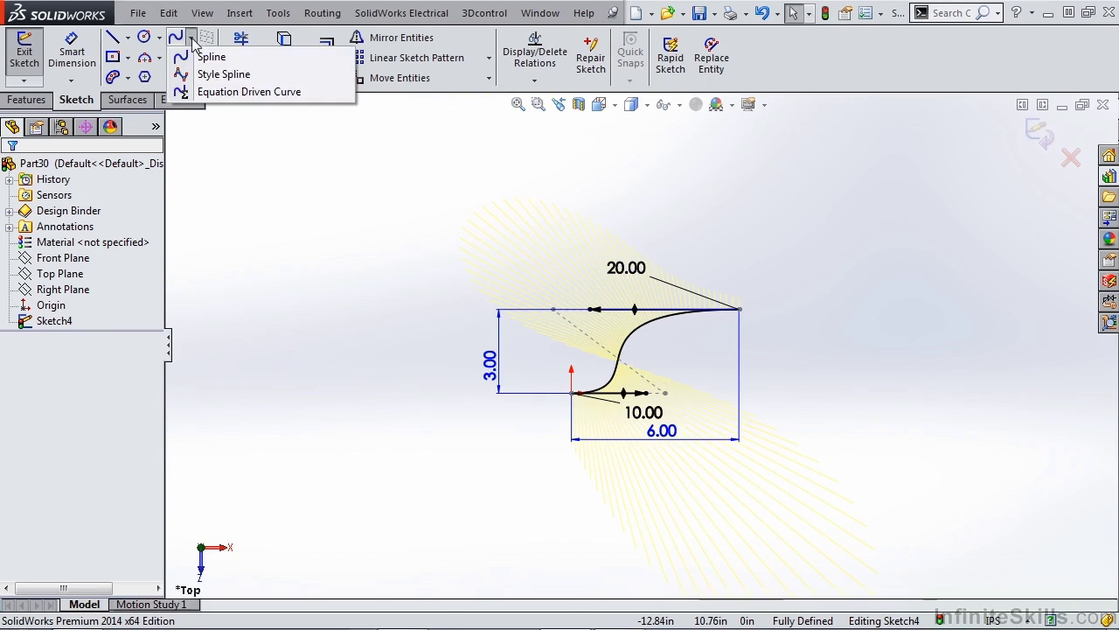
{"action": "left_click", "coordinate": [210, 74]}
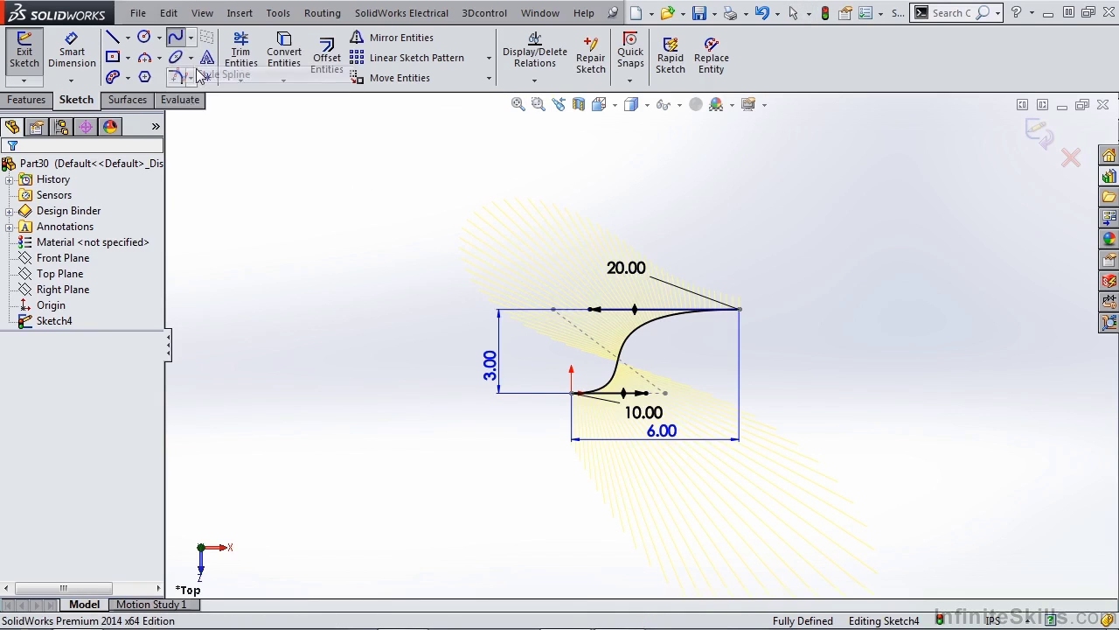
{"action": "left_click", "coordinate": [288, 371]}
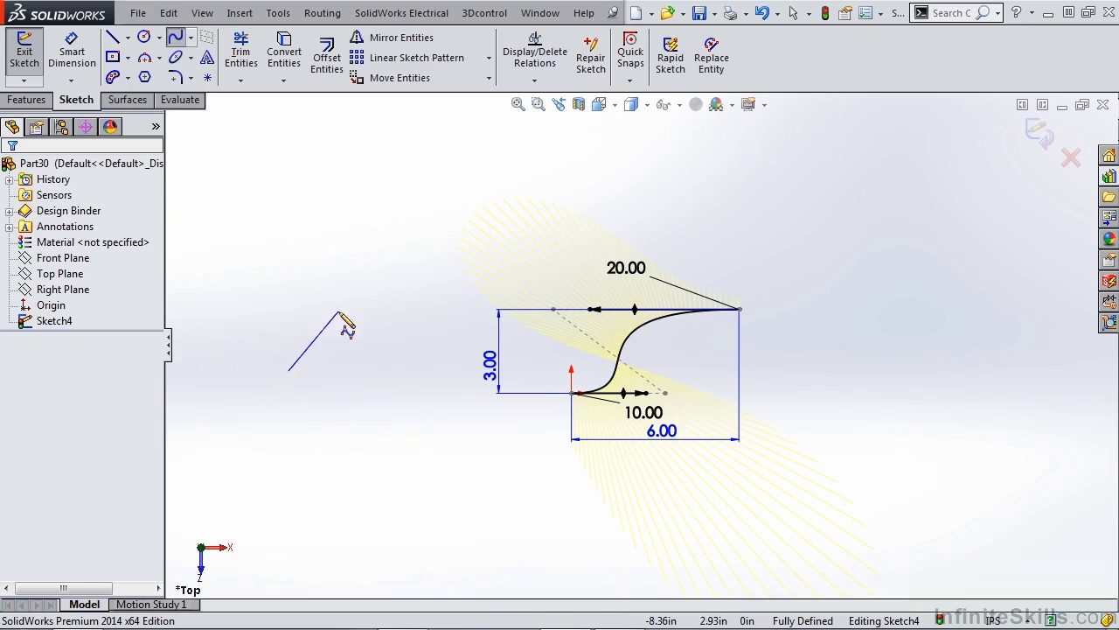
{"action": "left_click", "coordinate": [311, 239]}
{"action": "left_click", "coordinate": [379, 372]}
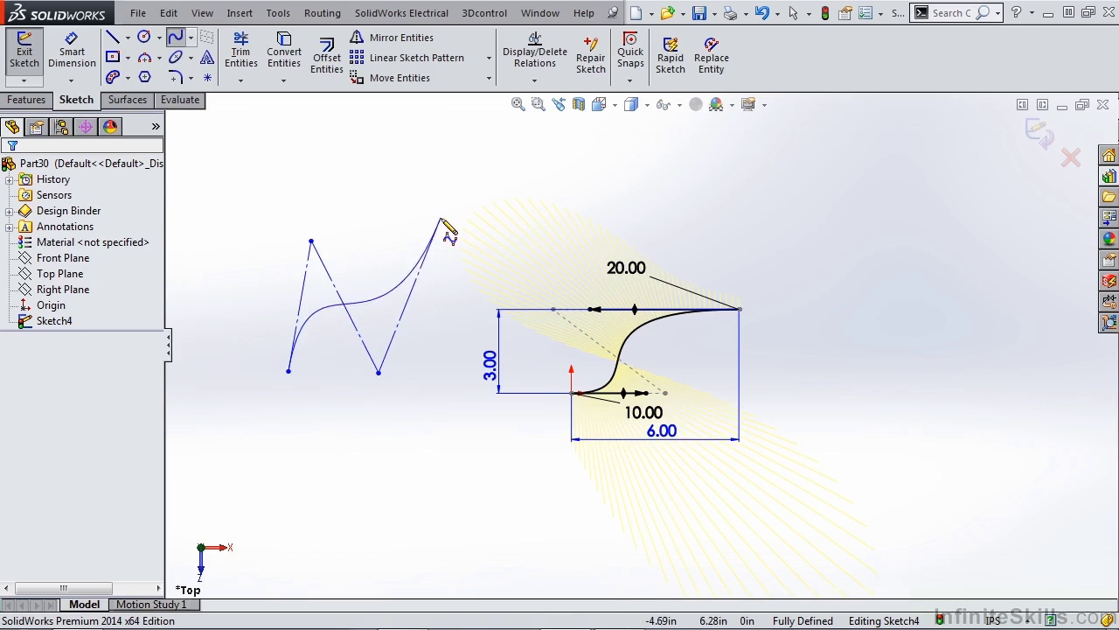
{"action": "left_click", "coordinate": [440, 217]}
{"action": "left_click", "coordinate": [660, 211]}
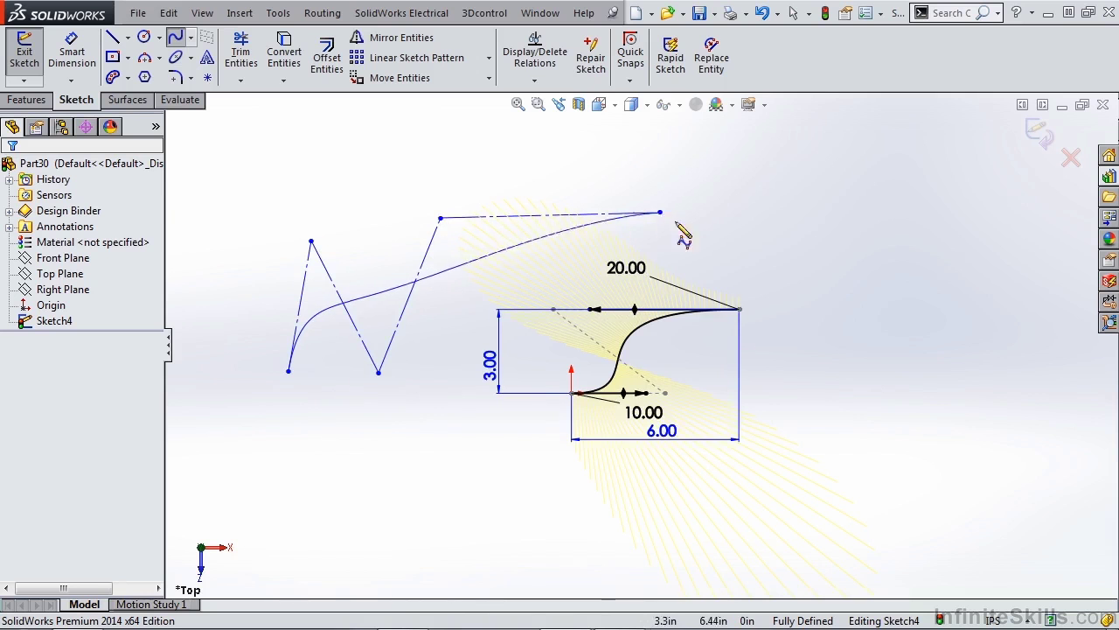
{"action": "left_click", "coordinate": [736, 273]}
{"action": "left_click", "coordinate": [795, 182]}
{"action": "left_click", "coordinate": [862, 477]}
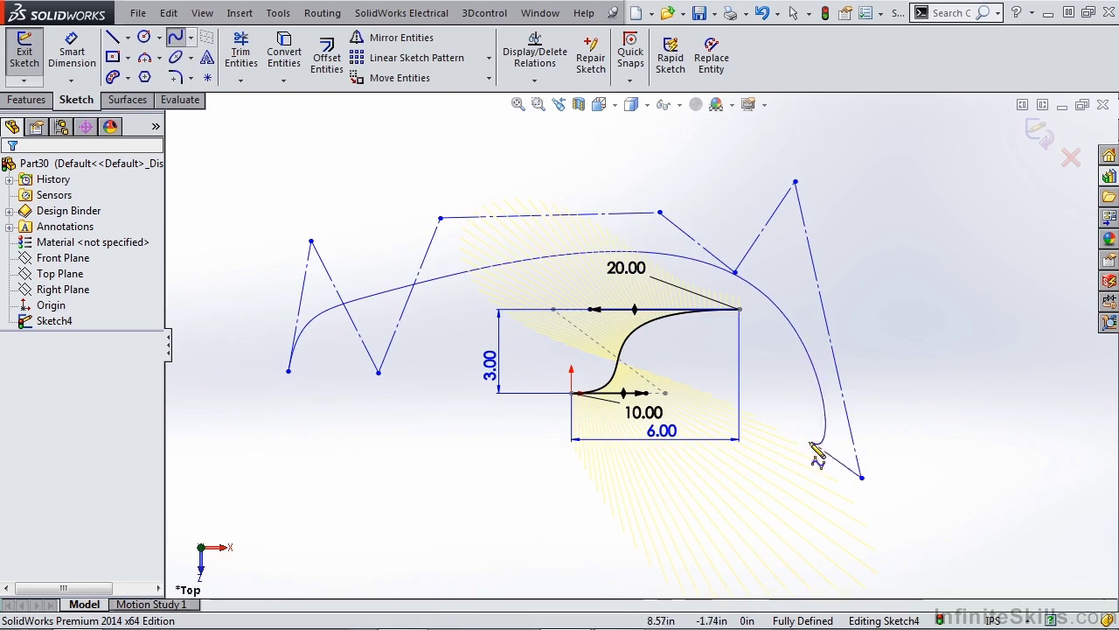
{"action": "left_click", "coordinate": [789, 411]}
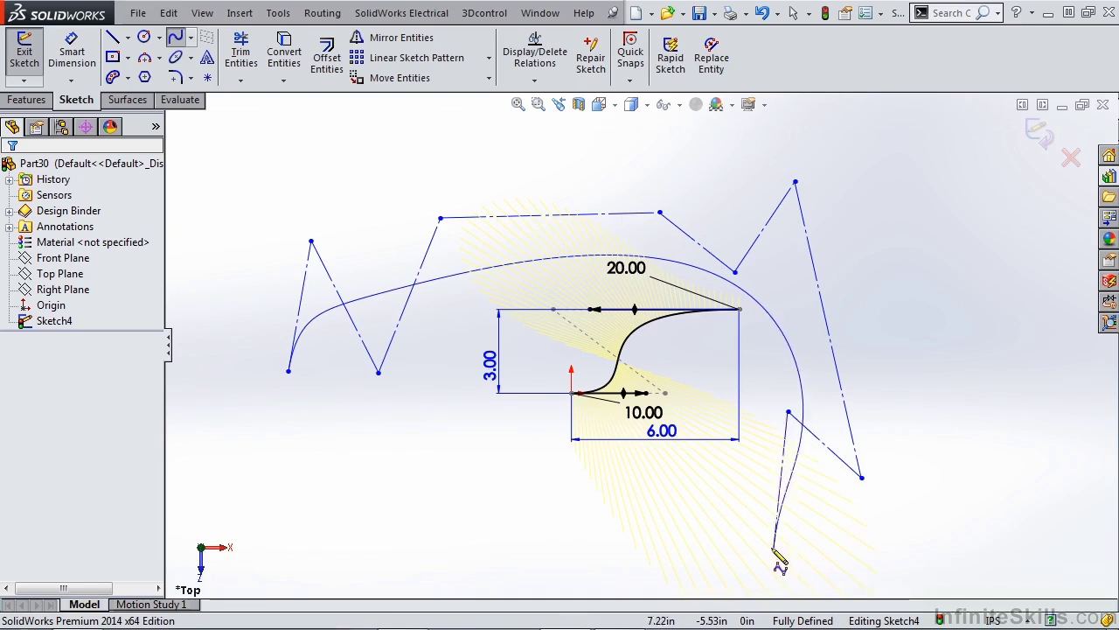
{"action": "left_click", "coordinate": [869, 536]}
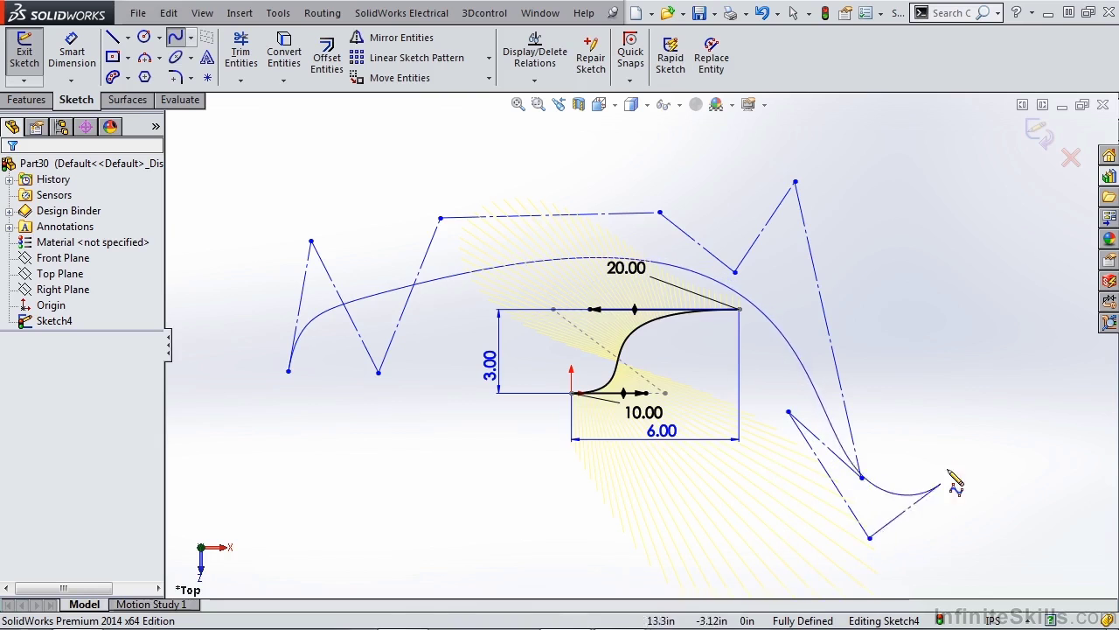
{"action": "left_click", "coordinate": [954, 451]}
{"action": "double_click", "coordinate": [916, 293]}
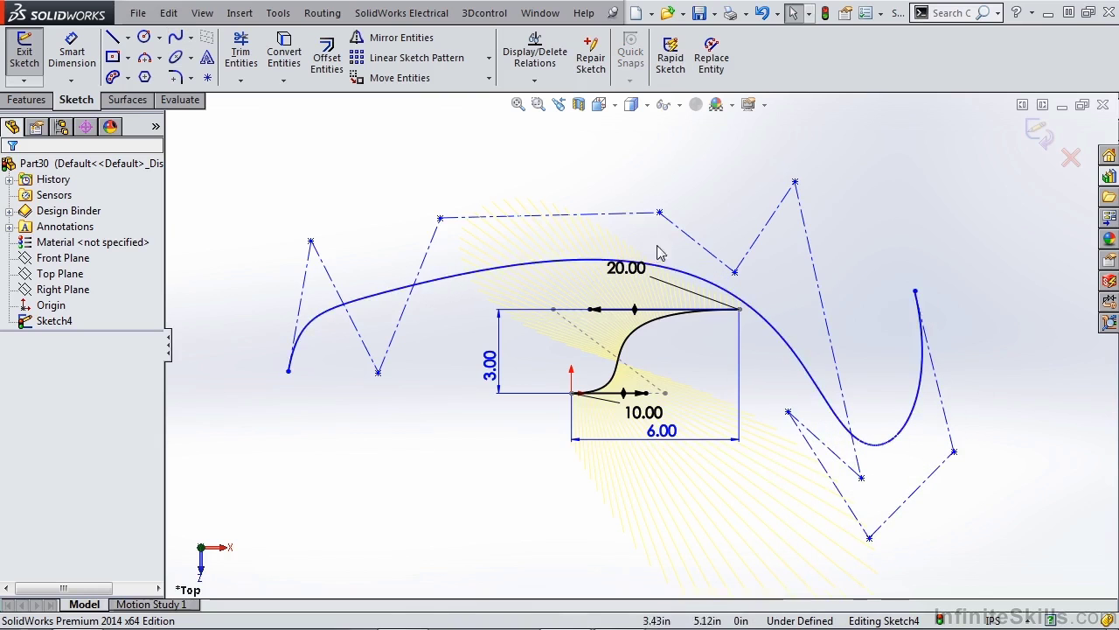
Make the long upper control polygon segment horizontal and dimension its angle to the adjoining descending segment as 150°.
{"action": "left_click", "coordinate": [662, 260]}
{"action": "left_click", "coordinate": [683, 145]}
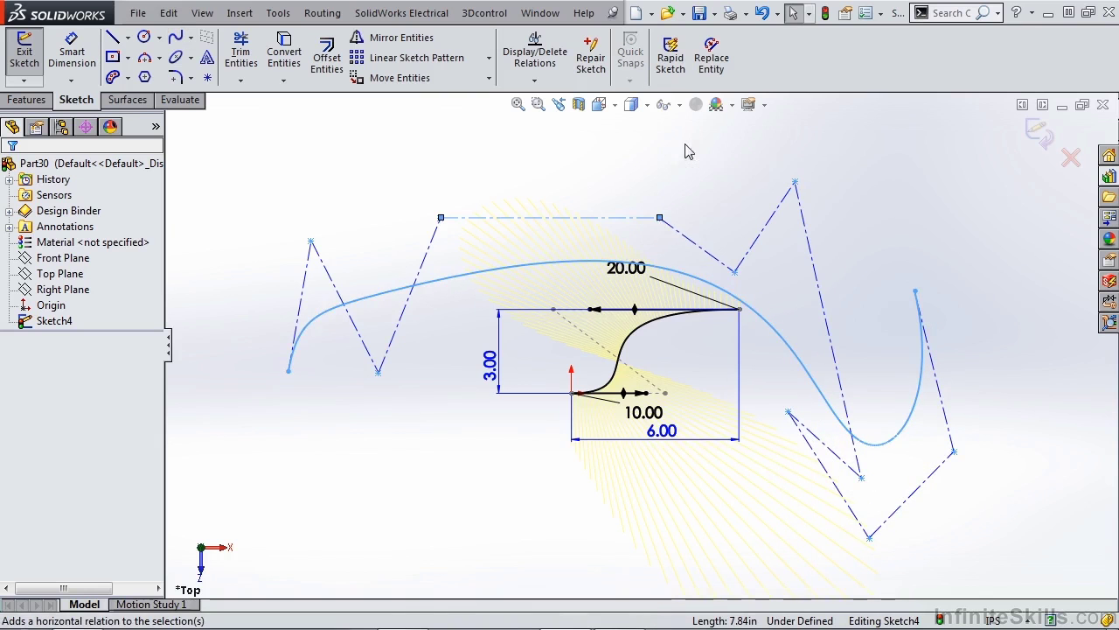
{"action": "left_click", "coordinate": [702, 252]}
{"action": "key", "text": "s"}
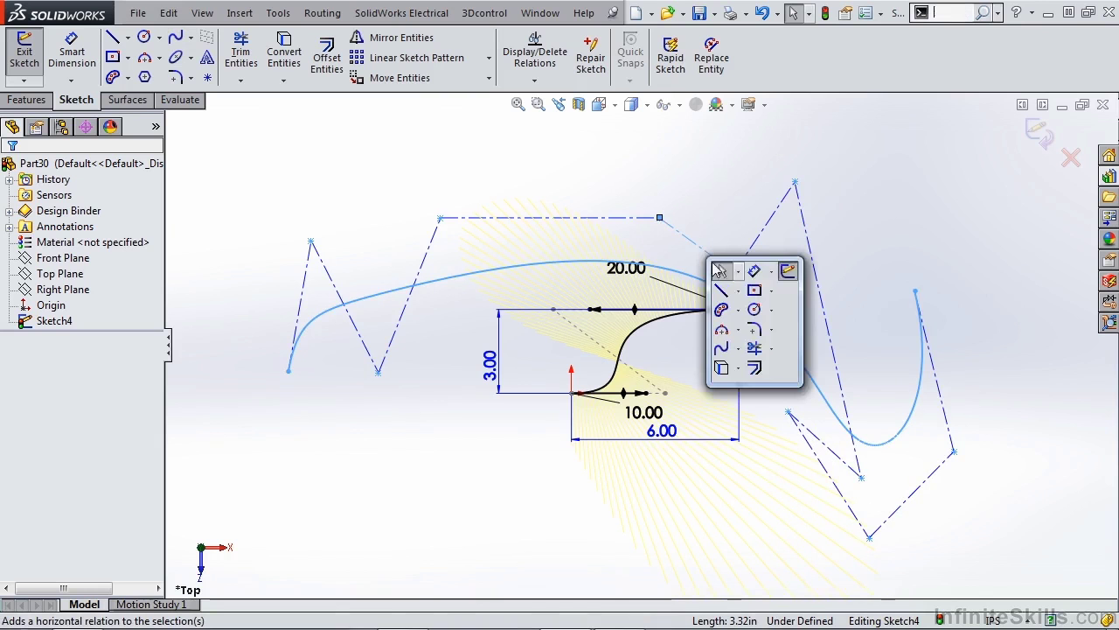
{"action": "left_click", "coordinate": [759, 271]}
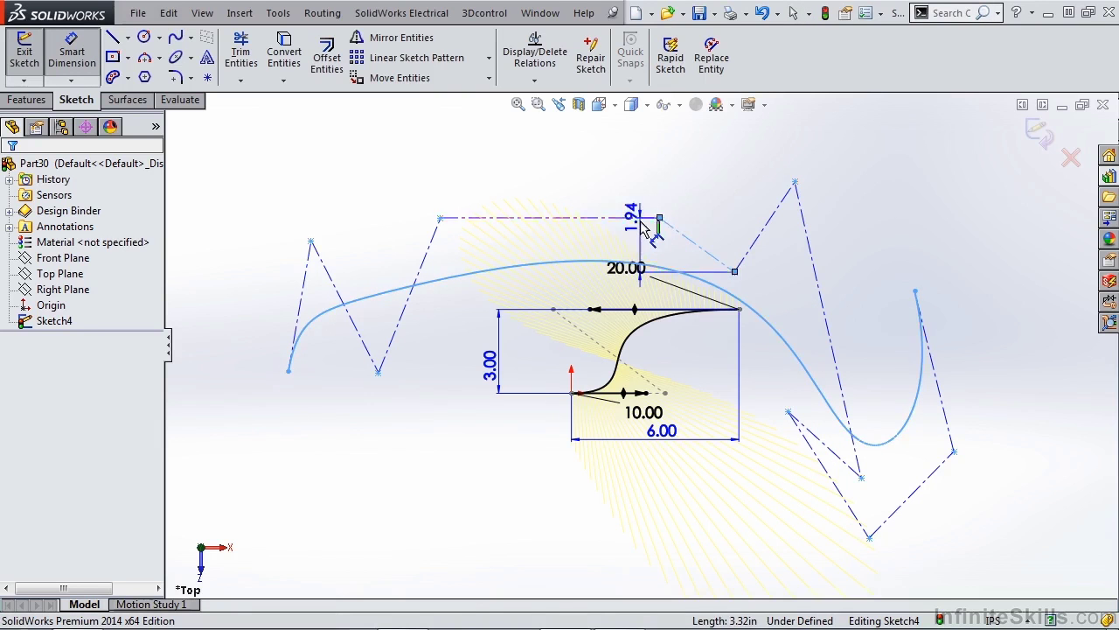
{"action": "left_click", "coordinate": [649, 217]}
{"action": "left_click", "coordinate": [670, 250]}
{"action": "type", "text": "150"}
{"action": "key", "text": "Return"}
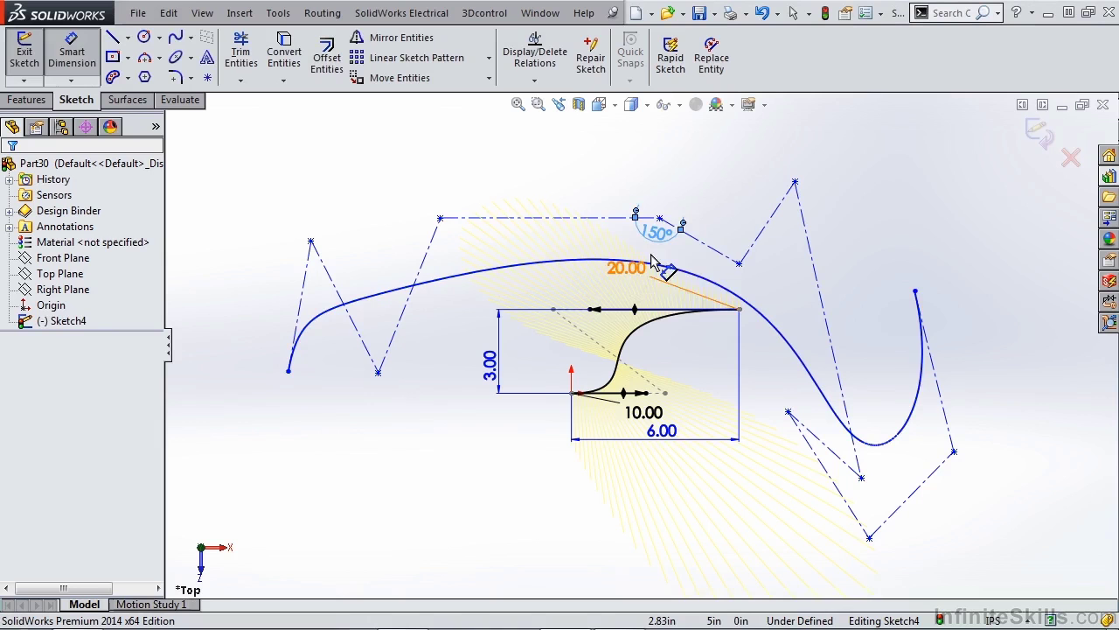
{"action": "key", "text": "Escape"}
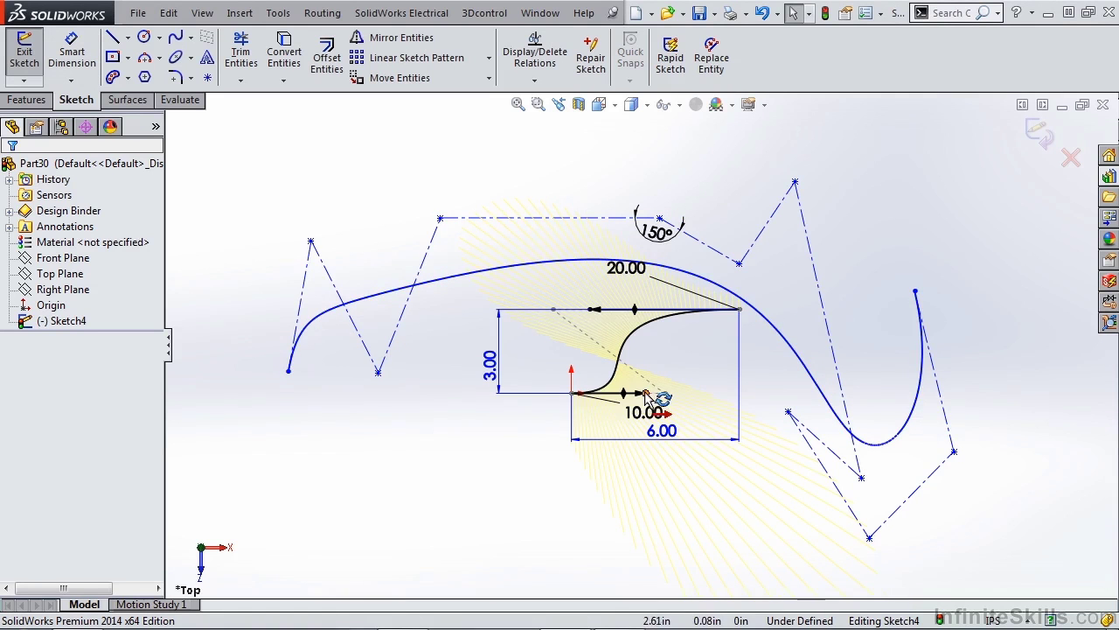
Show the curvature combs on the style spline.
{"action": "left_click", "coordinate": [332, 315]}
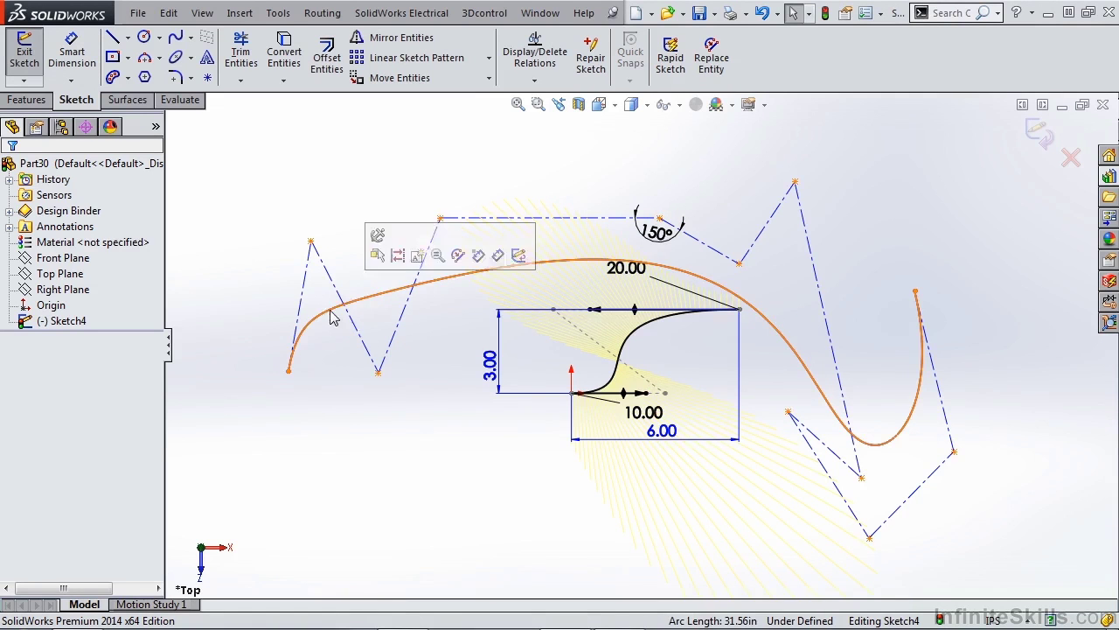
{"action": "right_click", "coordinate": [333, 317]}
{"action": "left_click", "coordinate": [391, 407]}
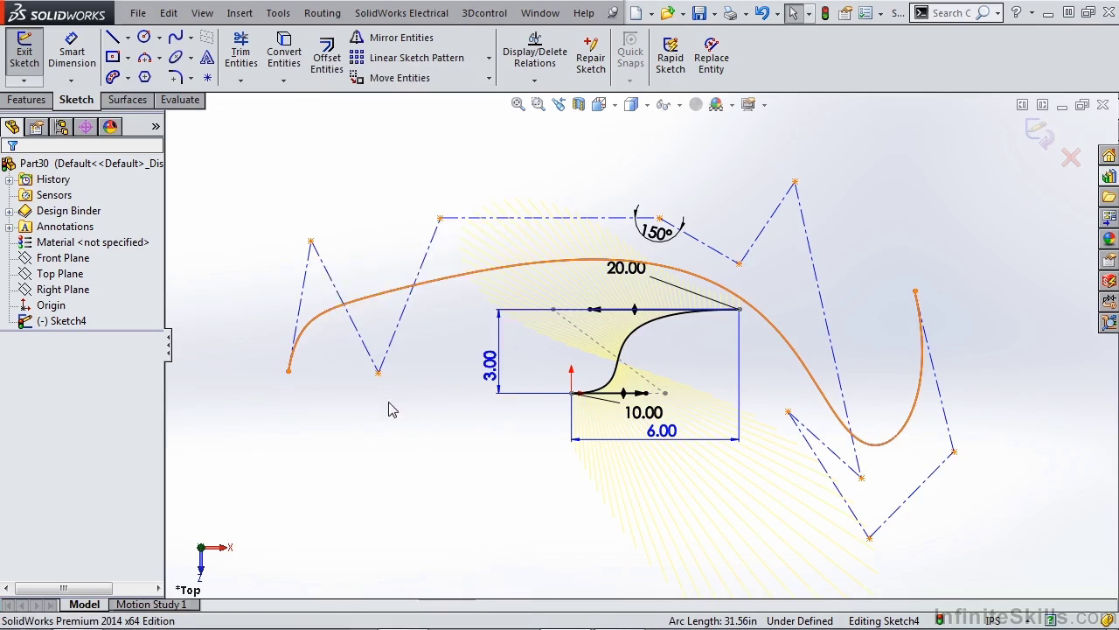
{"action": "scroll", "coordinate": [552, 423], "scroll_direction": "up", "scroll_amount": 2}
{"action": "scroll", "coordinate": [479, 368], "scroll_direction": "up", "scroll_amount": 3}
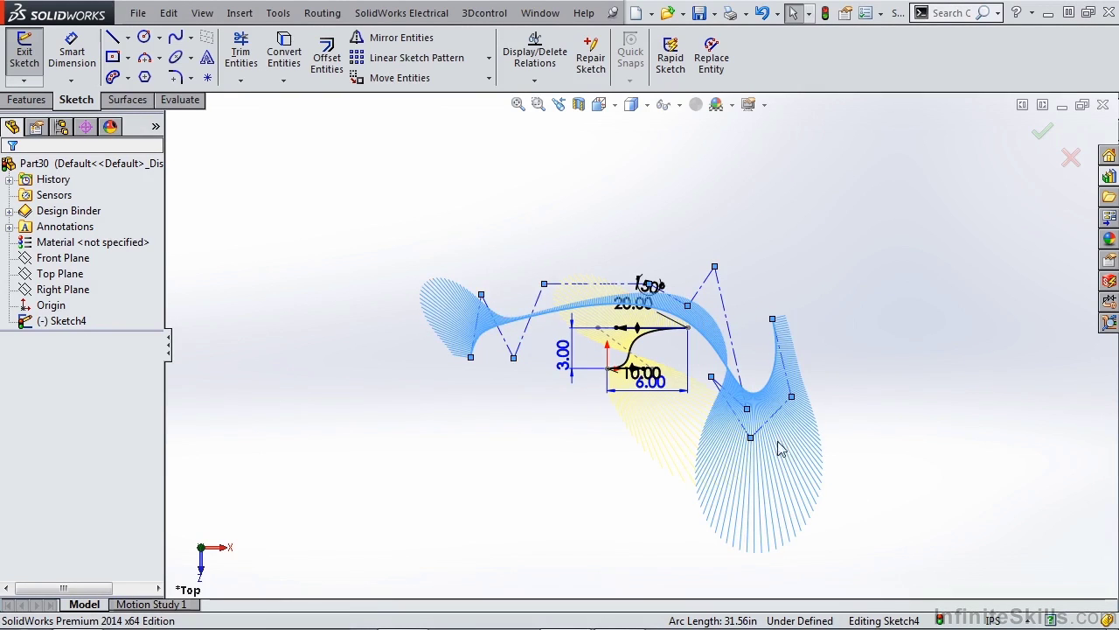
{"action": "scroll", "coordinate": [769, 423], "scroll_direction": "down", "scroll_amount": 2}
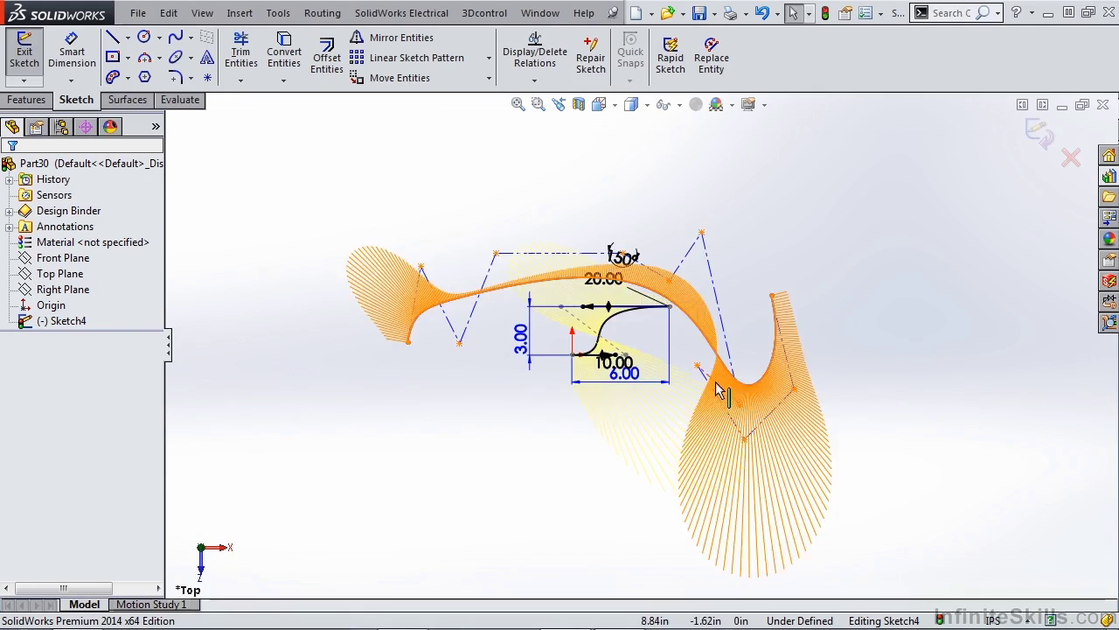
{"action": "scroll", "coordinate": [498, 369], "scroll_direction": "down", "scroll_amount": 2}
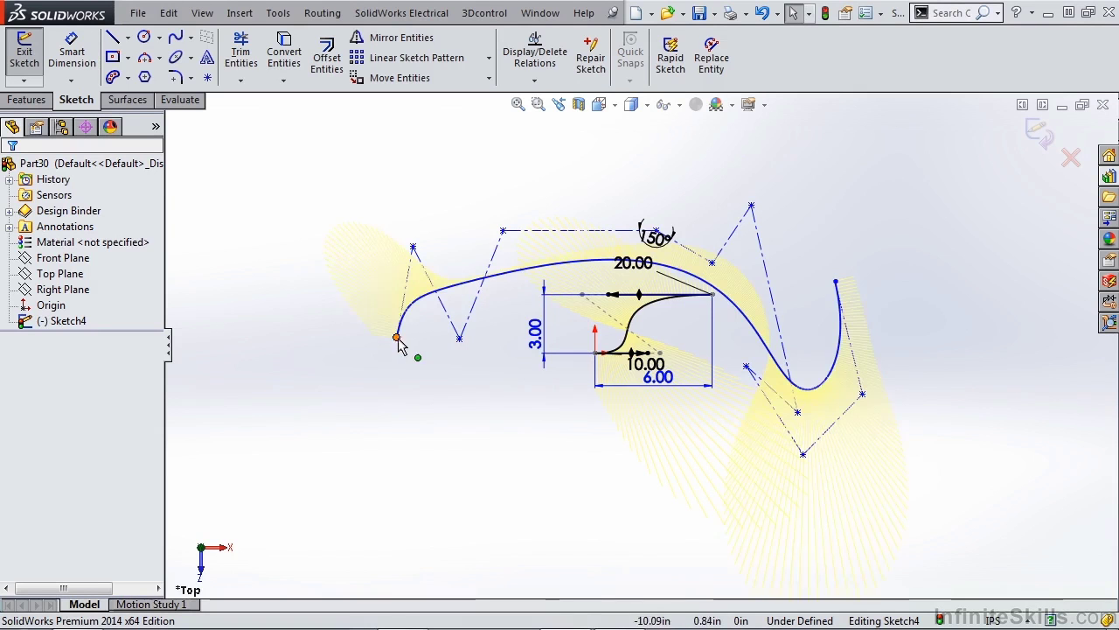
Reposition the style spline's first two control vertices and make the first and last control polygon segments vertical.
{"action": "left_click_drag", "start_coordinate": [398, 341], "coordinate": [371, 444]}
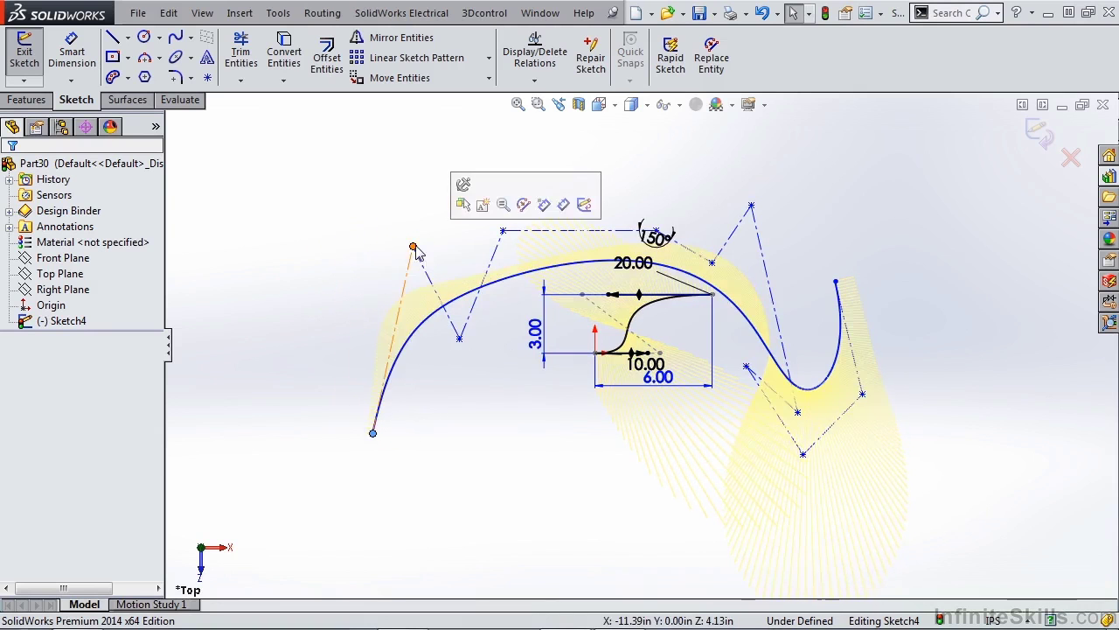
{"action": "left_click_drag", "start_coordinate": [412, 246], "coordinate": [383, 253]}
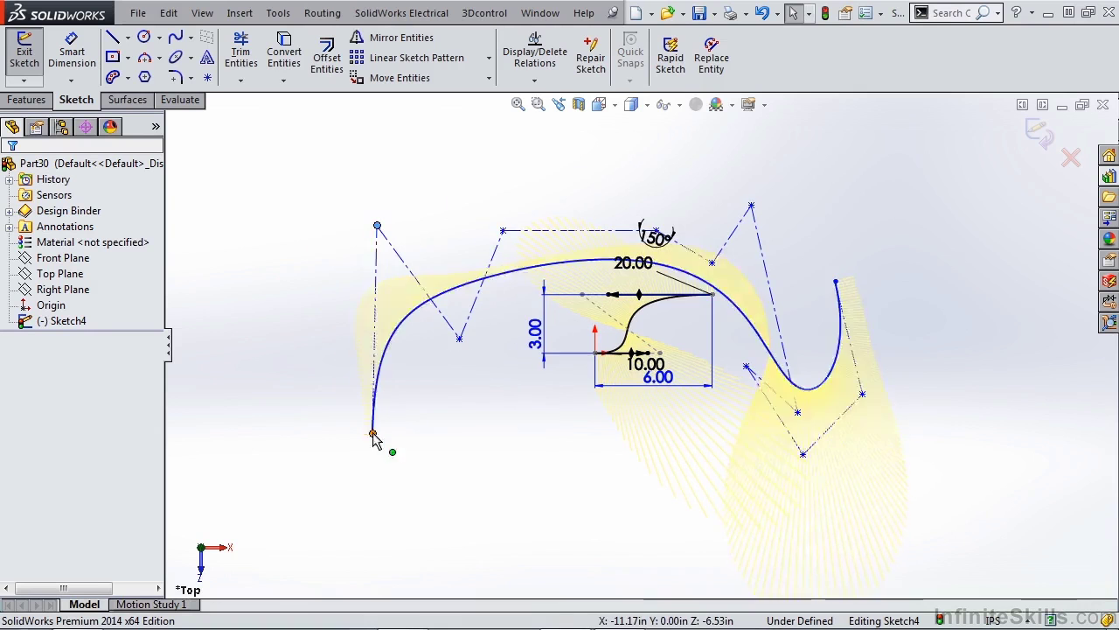
{"action": "left_click", "coordinate": [384, 285]}
{"action": "left_click", "coordinate": [440, 207]}
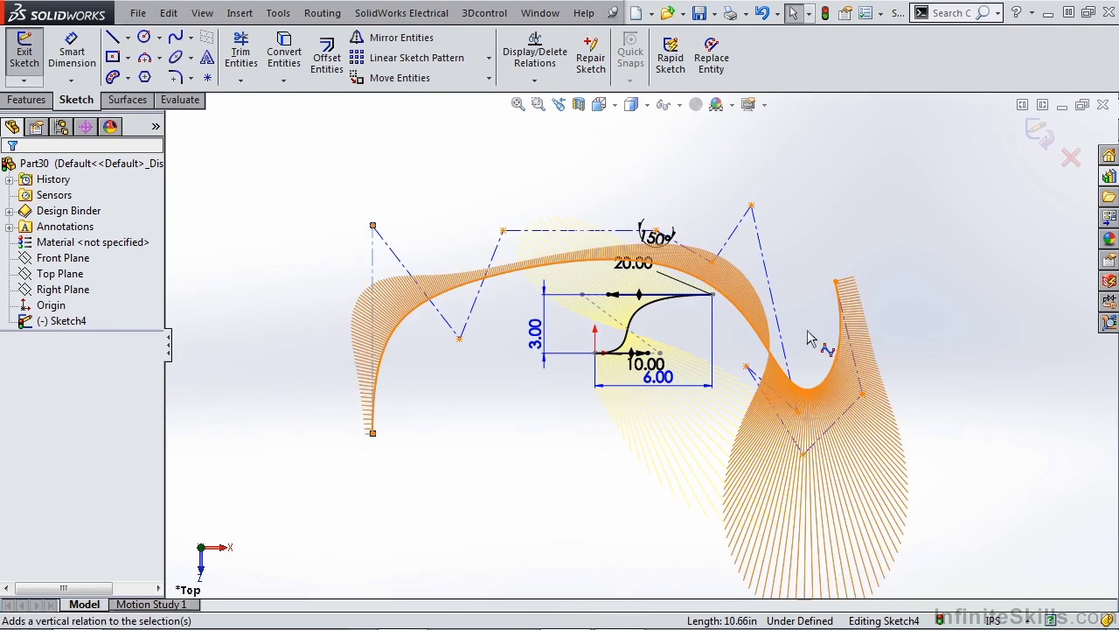
{"action": "left_click", "coordinate": [857, 366]}
{"action": "left_click", "coordinate": [924, 283]}
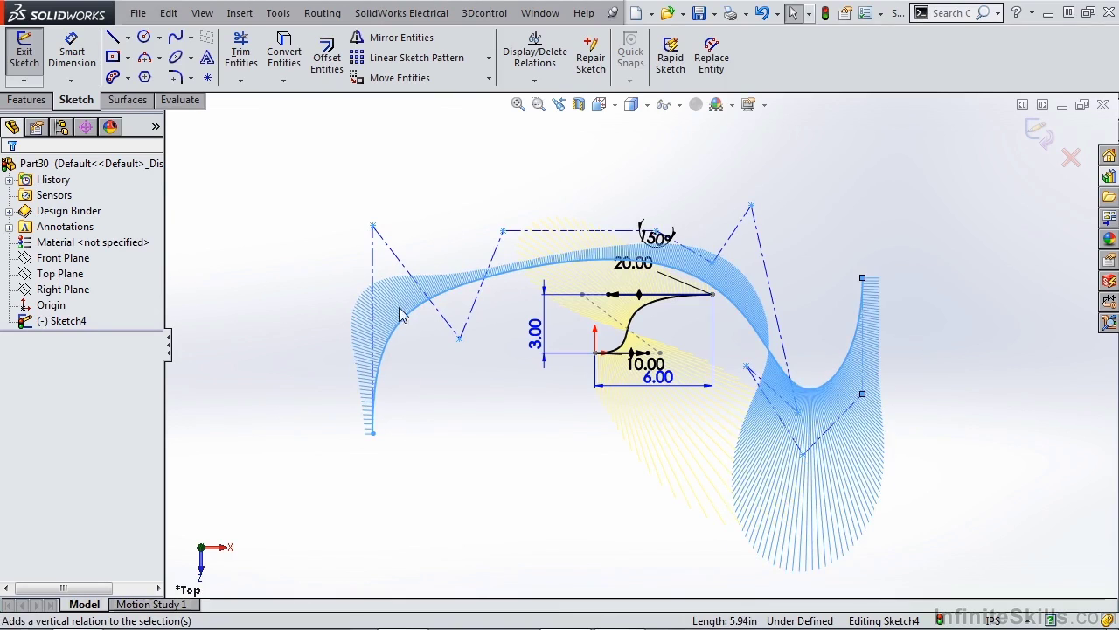
Move the style spline's third control vertex slightly up and inward toward the curve.
{"action": "left_click", "coordinate": [459, 338]}
{"action": "left_click_drag", "start_coordinate": [459, 335], "coordinate": [479, 324]}
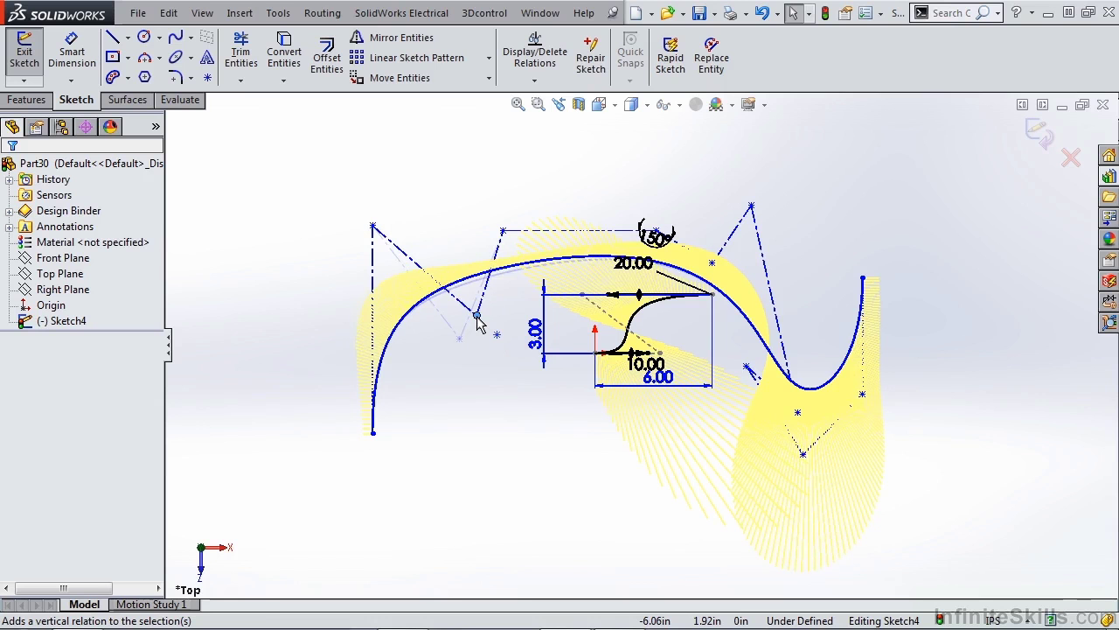
{"action": "left_click_drag", "start_coordinate": [478, 322], "coordinate": [477, 324]}
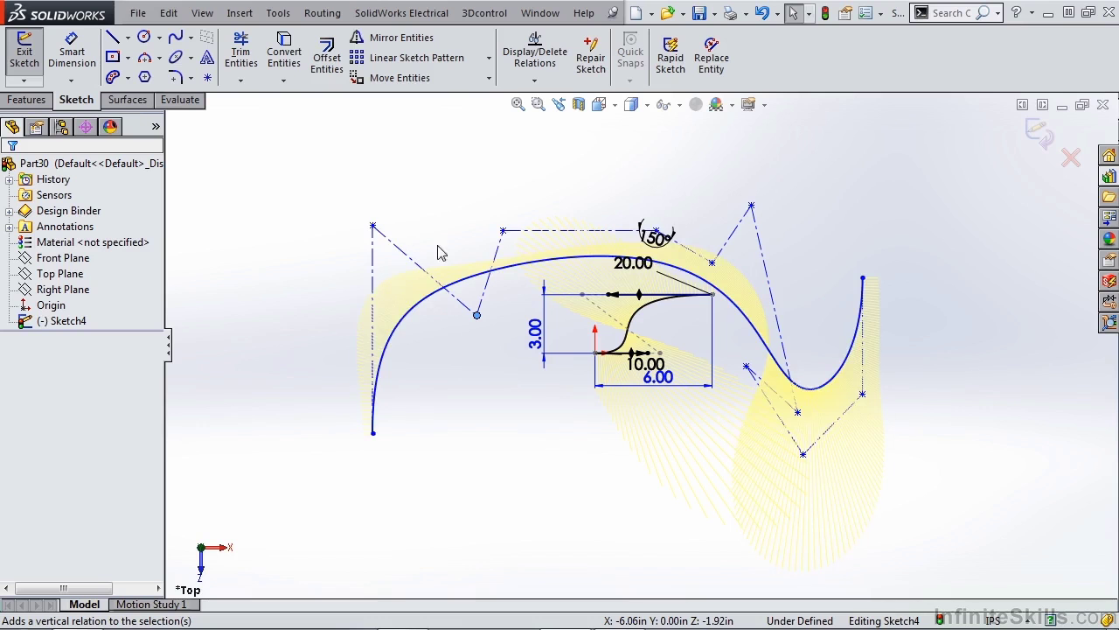
Fix the control vertex at the start of the horizontal polygon segment and move the 150° dimension text below the curve.
{"action": "left_click", "coordinate": [503, 232], "text": "ctrl"}
{"action": "left_click", "coordinate": [554, 161]}
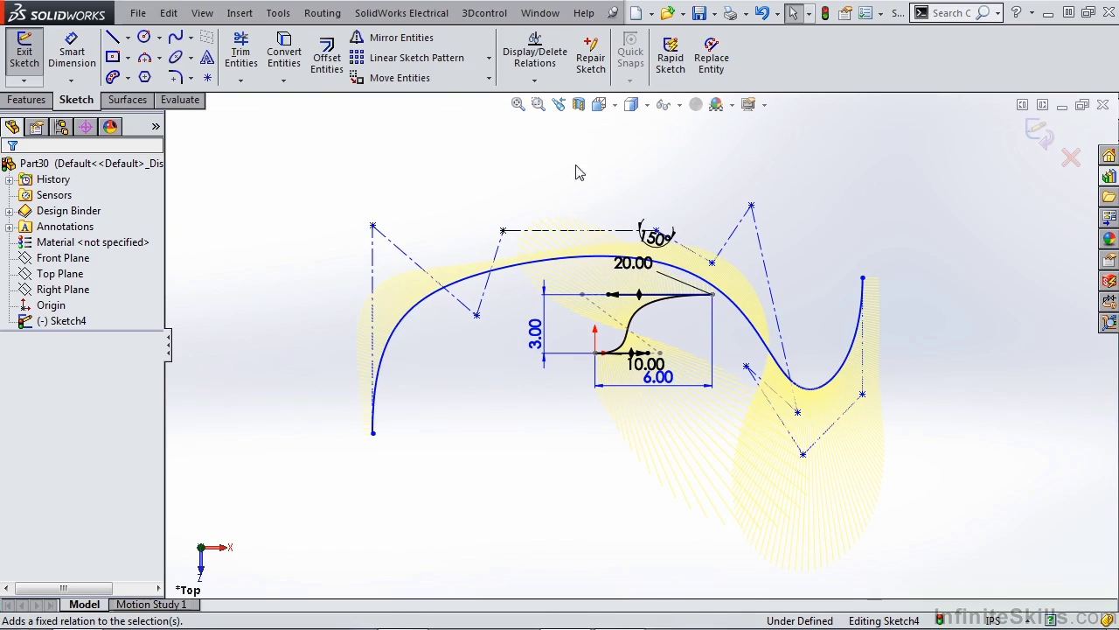
{"action": "left_click_drag", "start_coordinate": [658, 236], "coordinate": [656, 252]}
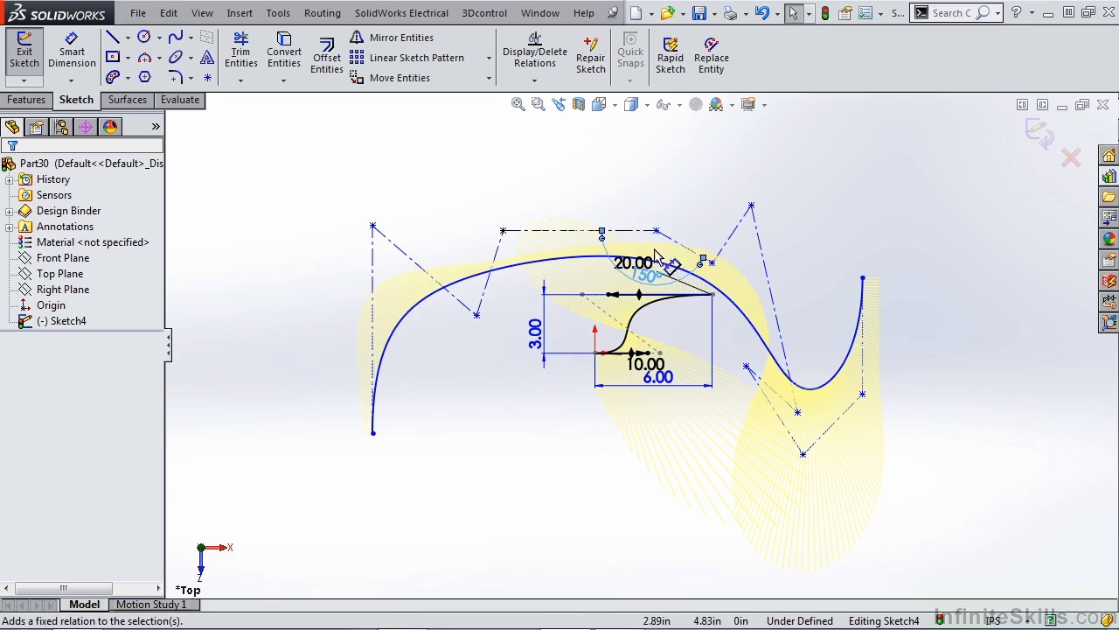
{"action": "left_click", "coordinate": [640, 179]}
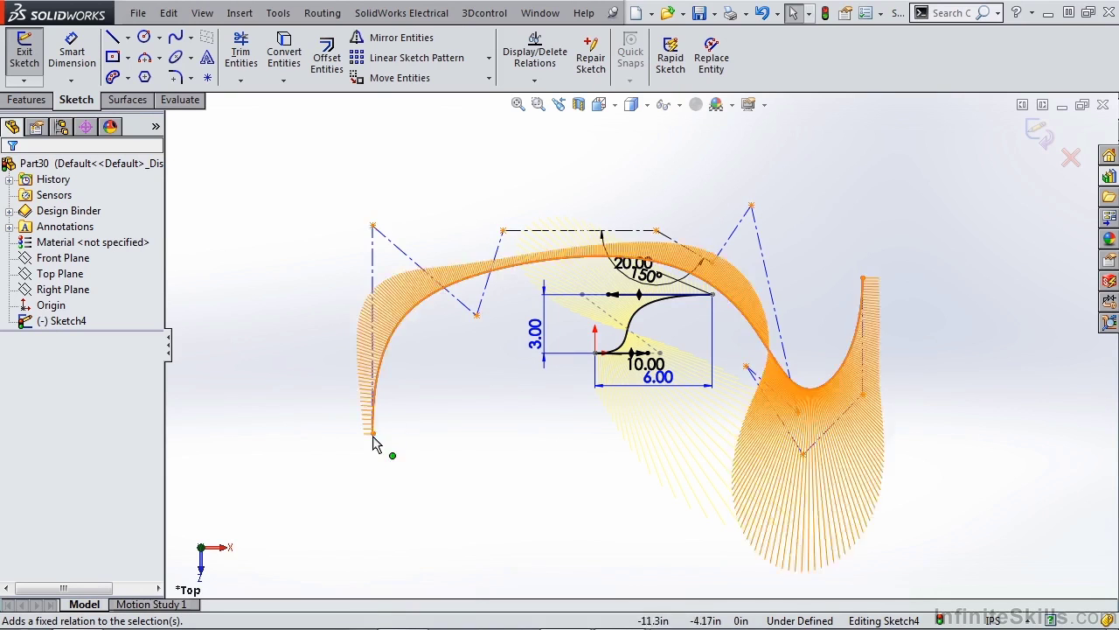
Move the style spline's starting endpoint outward and slightly up, keeping its first control segment vertical.
{"action": "mouse_move", "coordinate": [361, 407]}
{"action": "left_mouse_down"}
{"action": "mouse_move", "coordinate": [343, 348]}
{"action": "mouse_move", "coordinate": [342, 403]}
{"action": "left_mouse_up"}
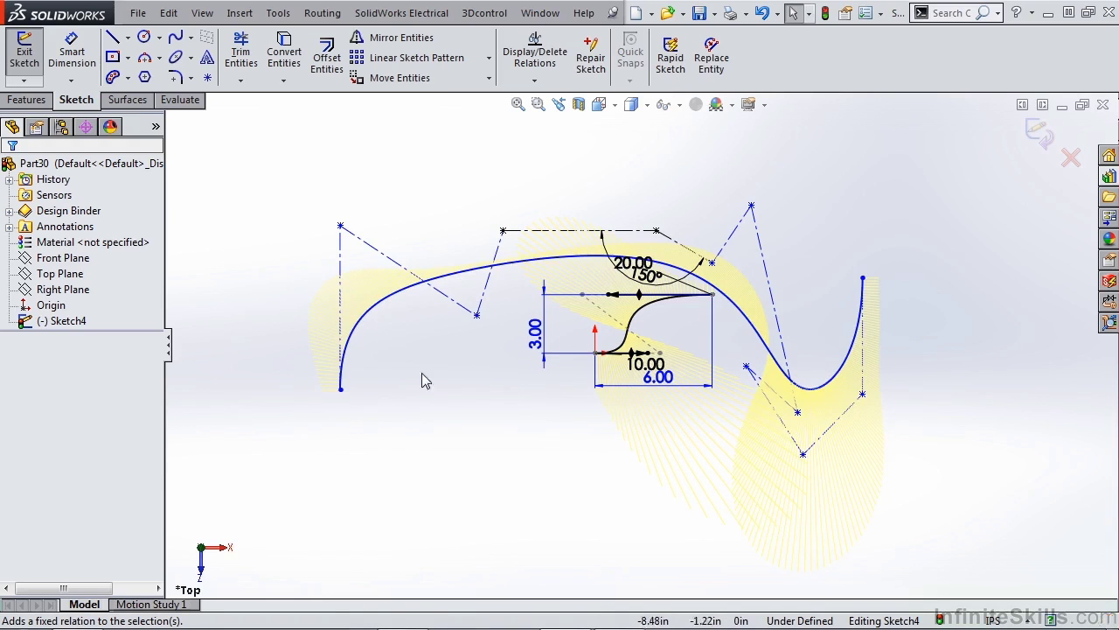
{"action": "left_click", "coordinate": [394, 304]}
{"action": "scroll", "coordinate": [665, 336], "scroll_direction": "up", "scroll_amount": 3}
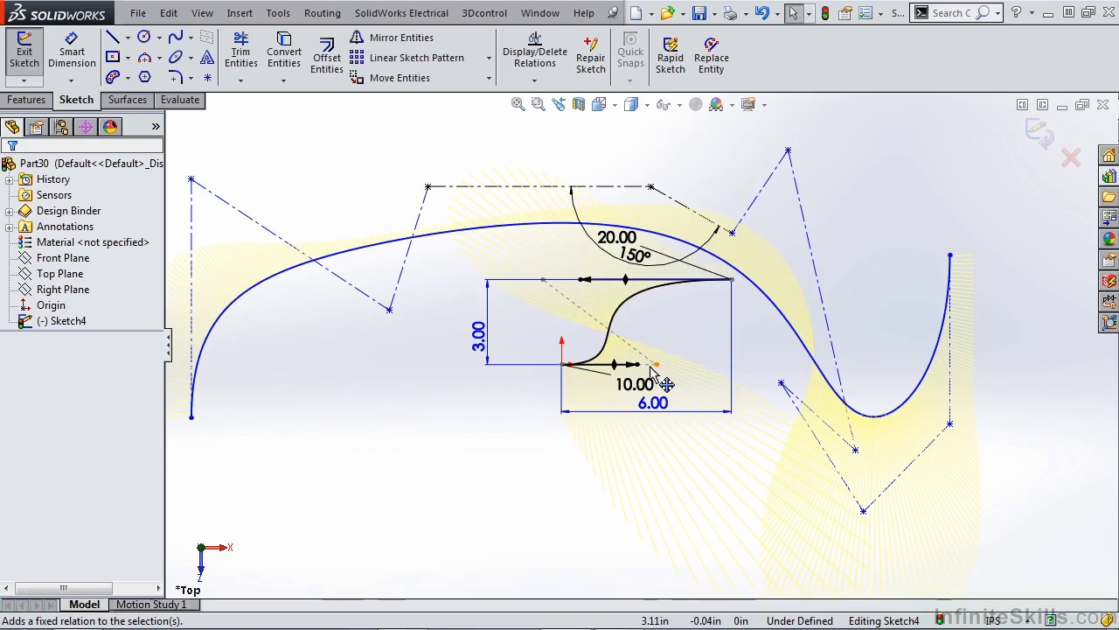
{"action": "scroll", "coordinate": [591, 311], "scroll_direction": "down", "scroll_amount": 1}
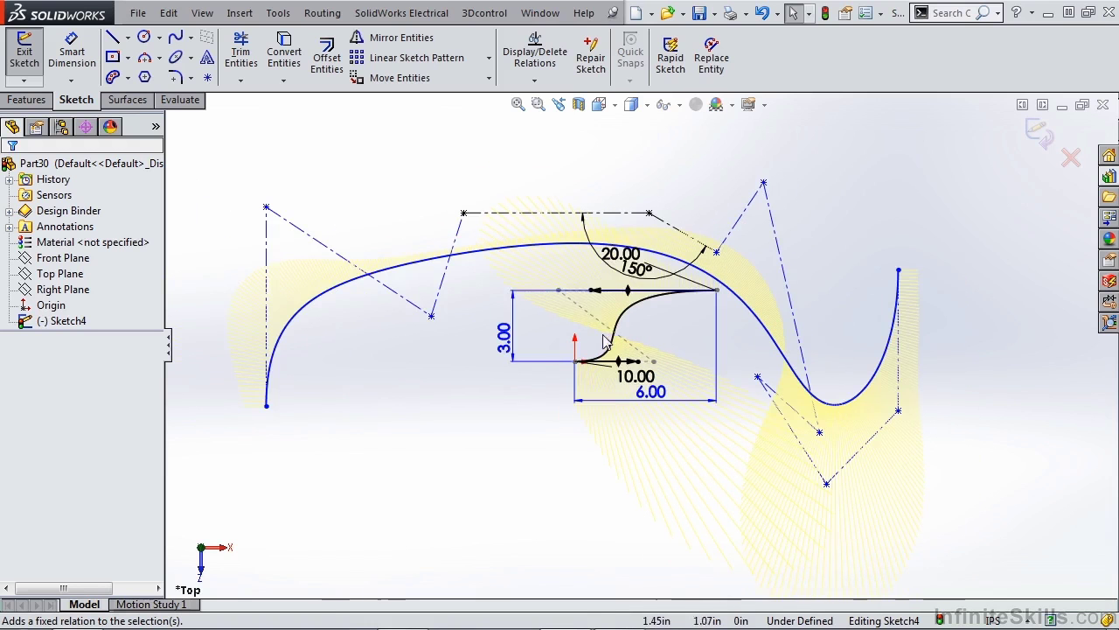